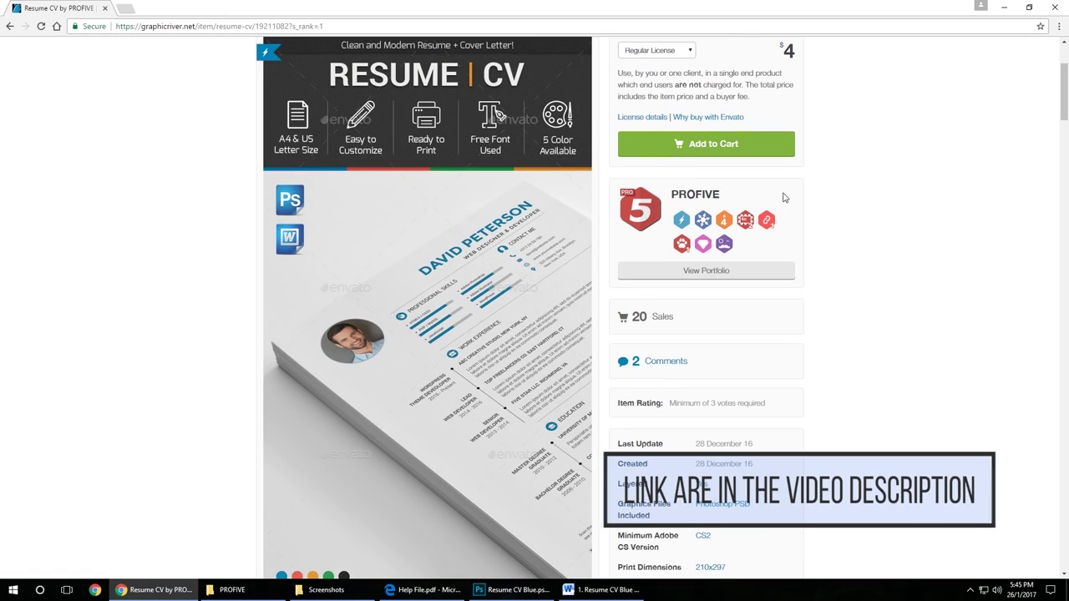
# Browse the template folder contents and open the 1. PSD Files folder.
pyautogui.scroll(-1, 878, 234)
pyautogui.scroll(1, 878, 237)
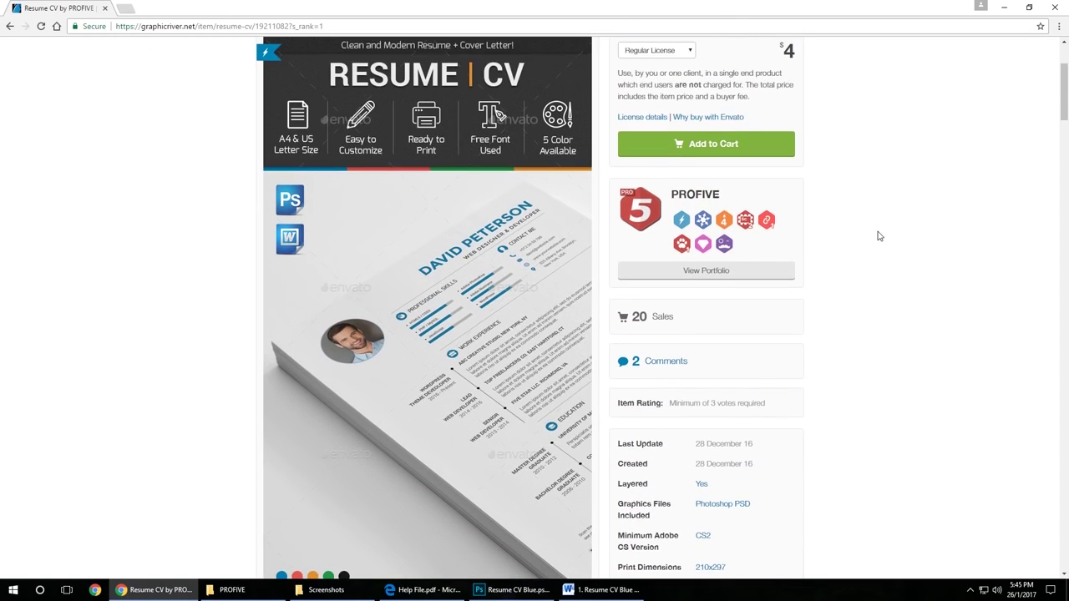
pyautogui.scroll(-1, 878, 236)
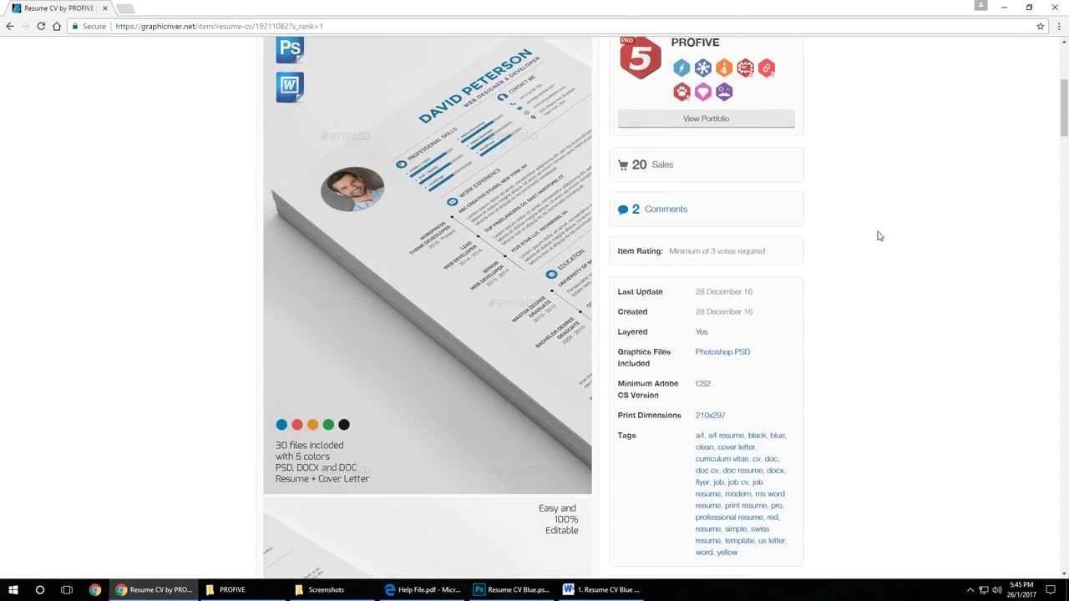
pyautogui.scroll(2, 878, 234)
pyautogui.scroll(-3, 118, 357)
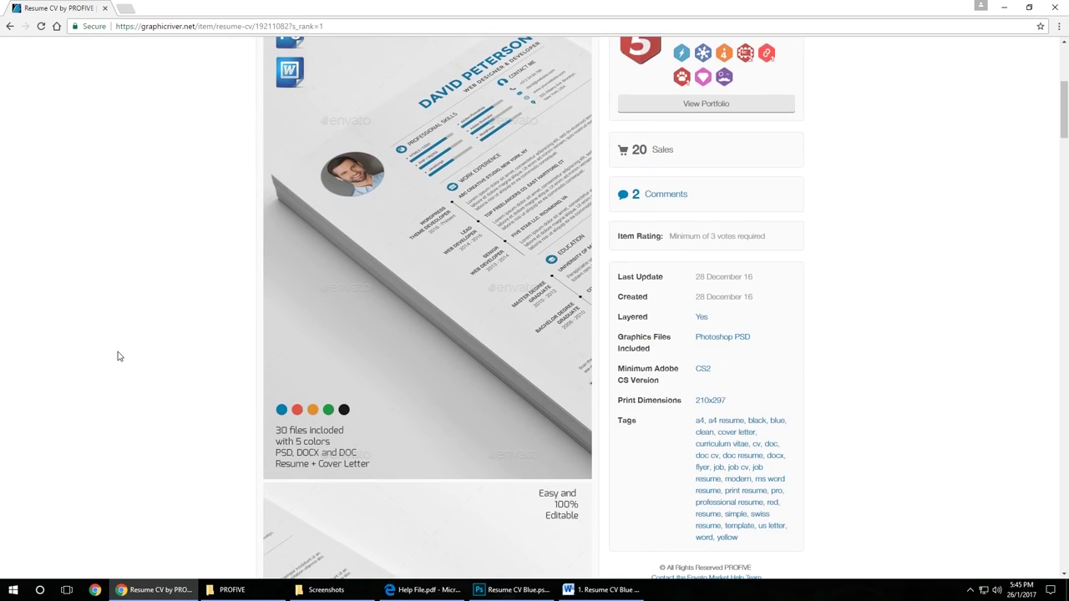
pyautogui.scroll(-10, 118, 356)
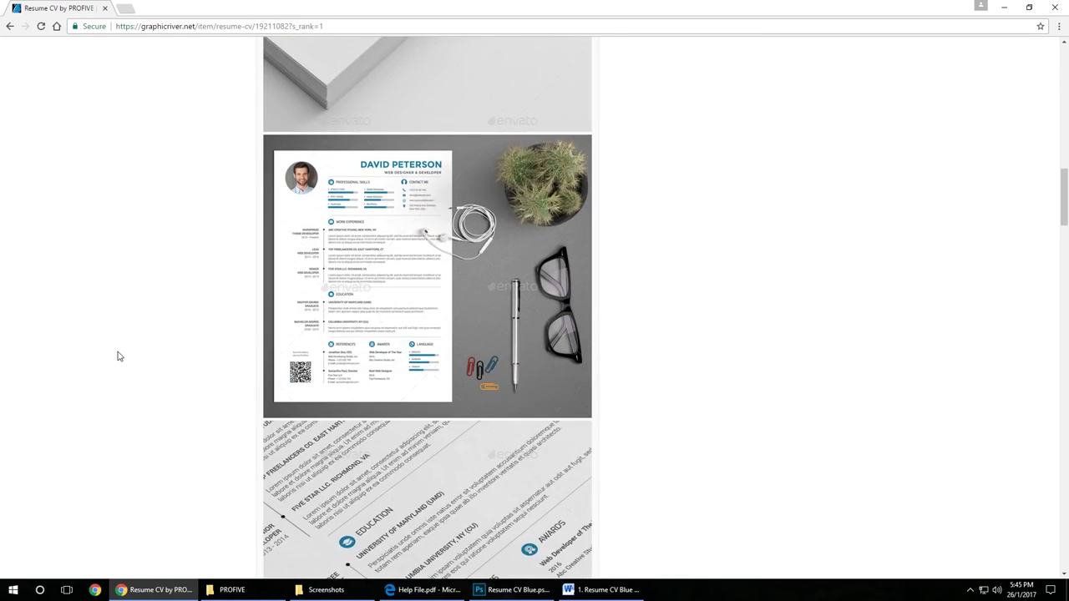
pyautogui.scroll(-12, 118, 356)
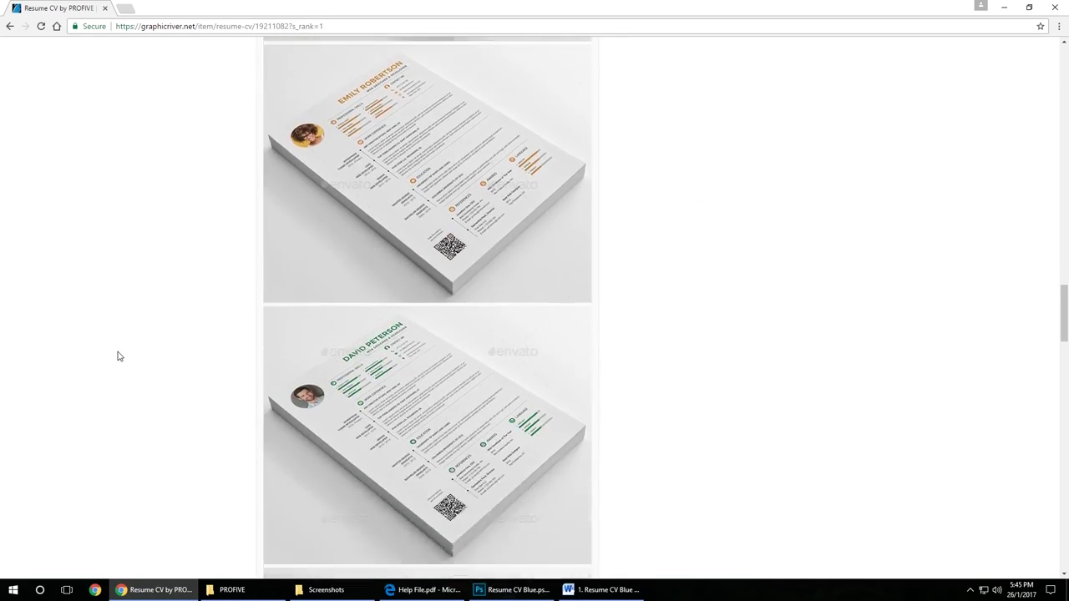
pyautogui.scroll(-12, 118, 357)
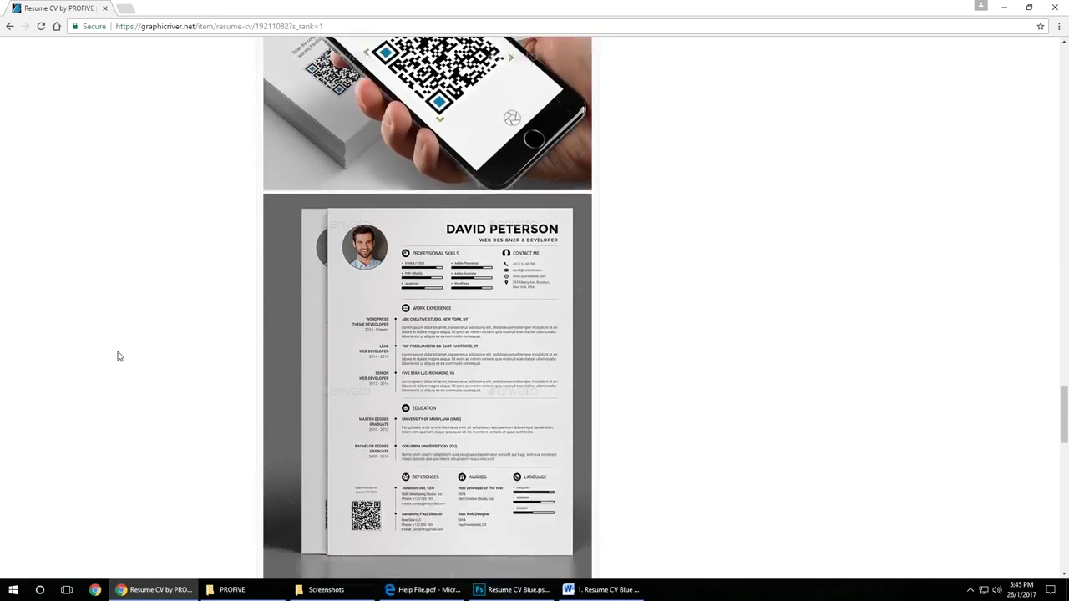
pyautogui.scroll(-3, 118, 357)
pyautogui.scroll(12, 118, 356)
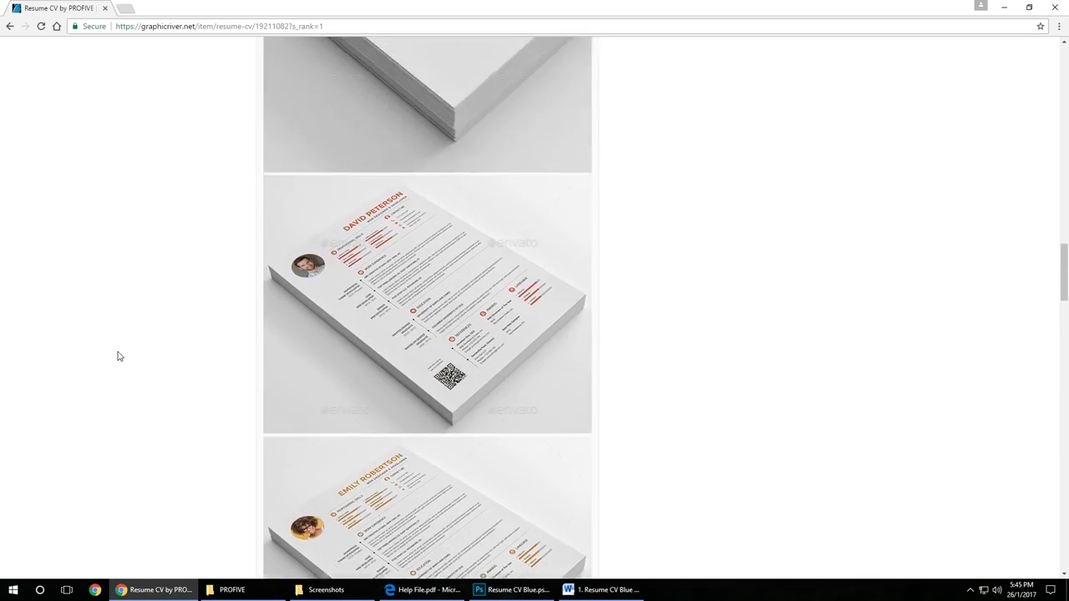
pyautogui.scroll(15, 118, 356)
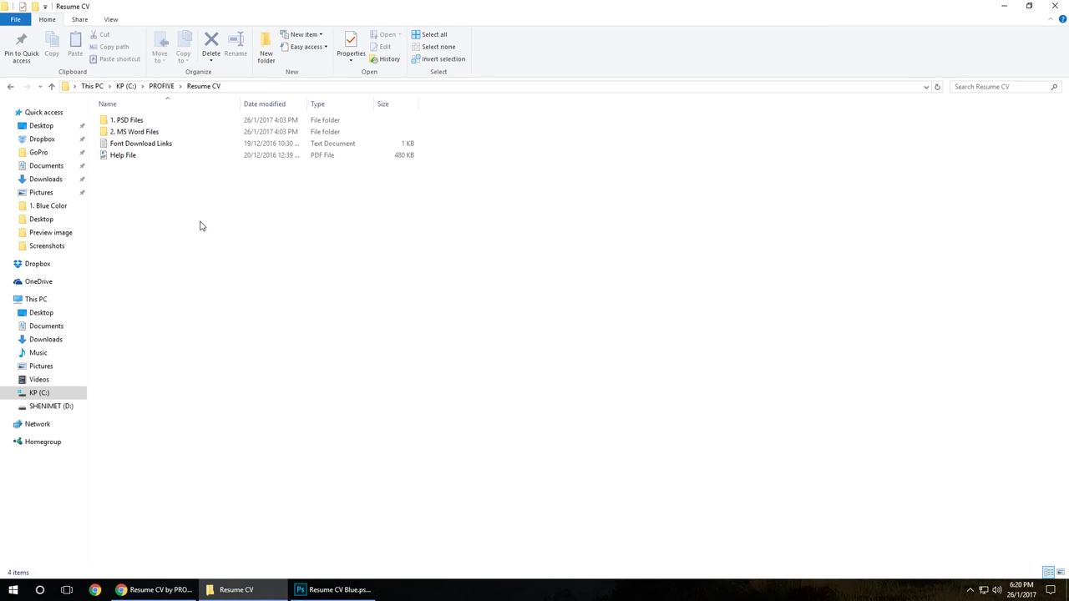
pyautogui.doubleClick(138, 122)
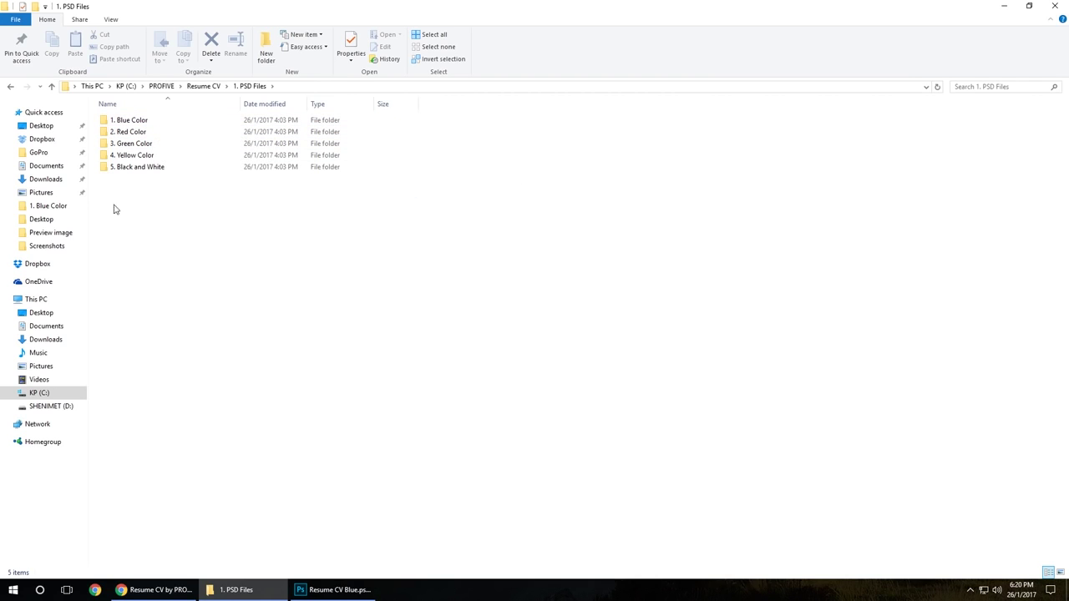
# Open 1. Blue Color and launch Resume CV Blue in Photoshop.
pyautogui.click(130, 123)
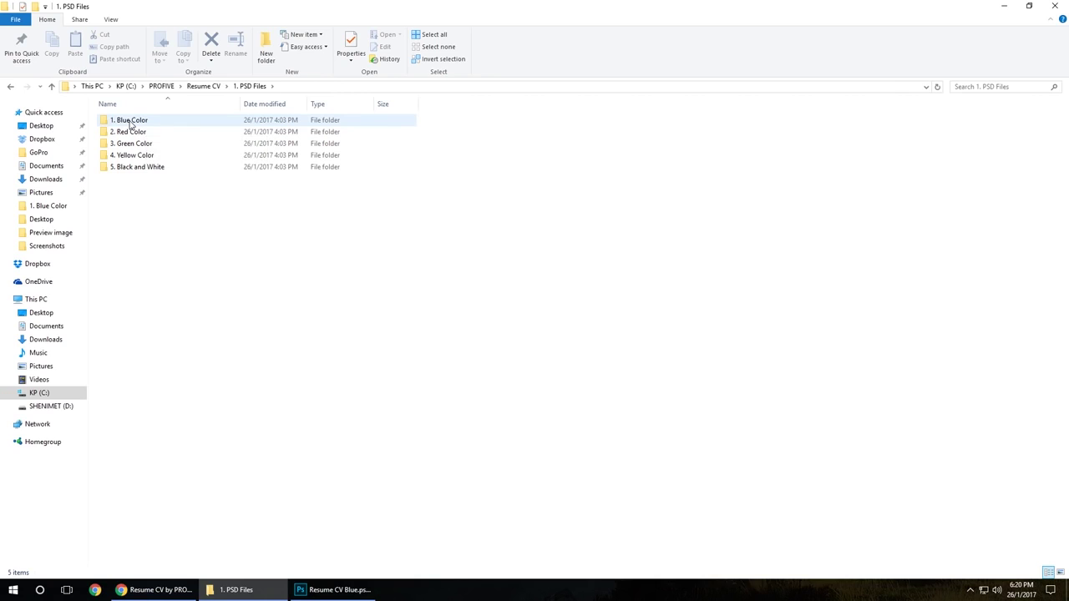
pyautogui.doubleClick(130, 123)
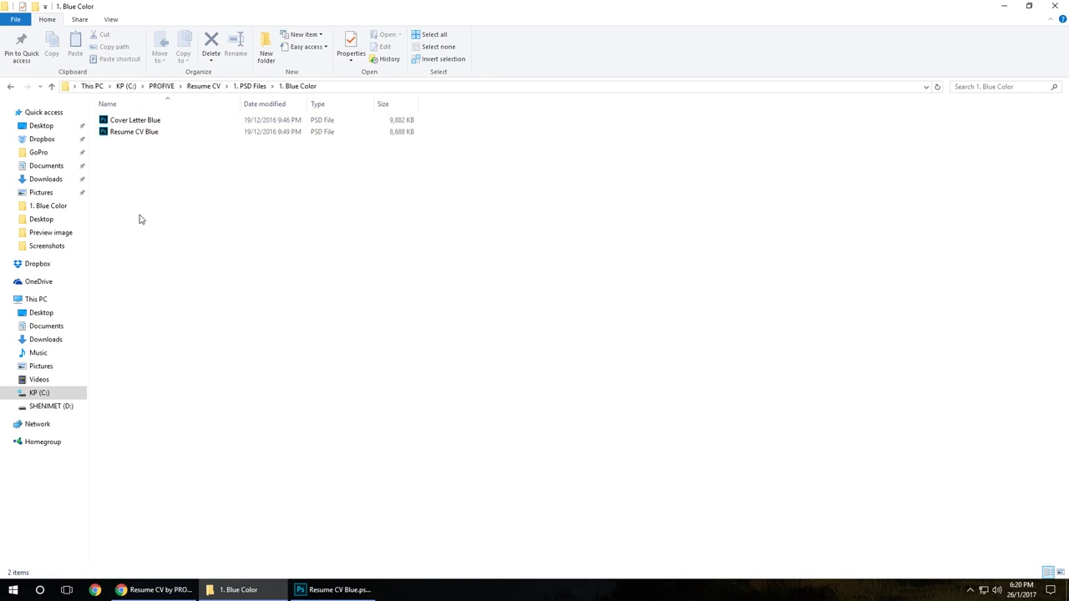
pyautogui.doubleClick(134, 132)
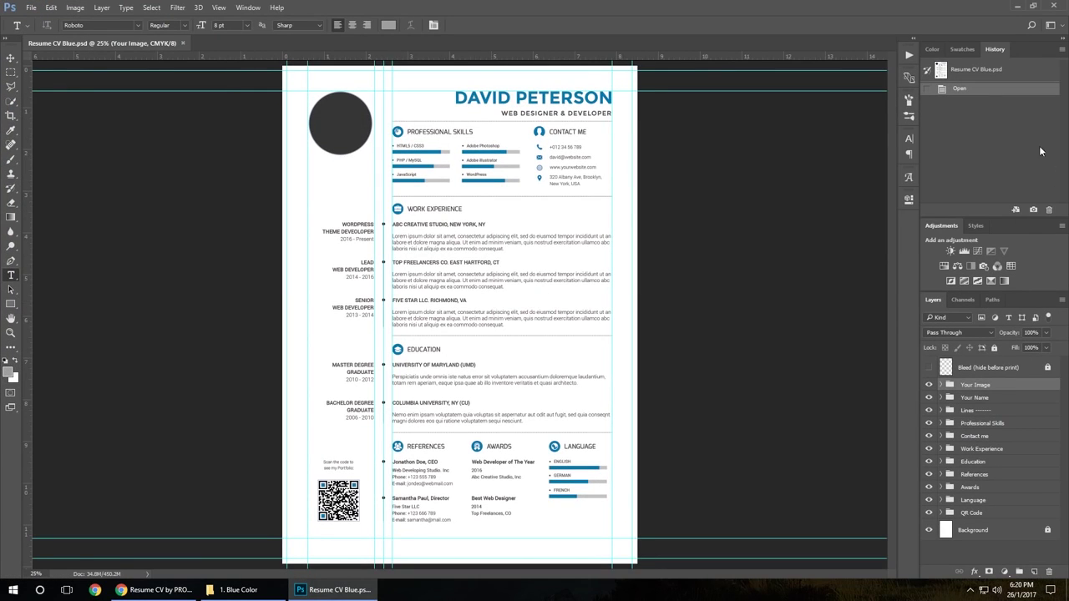
# Zoom the resume to 50%, scroll to the top, and hide guides with View > Extras.
pyautogui.click(35, 574)
pyautogui.write('50')
pyautogui.press('Return')
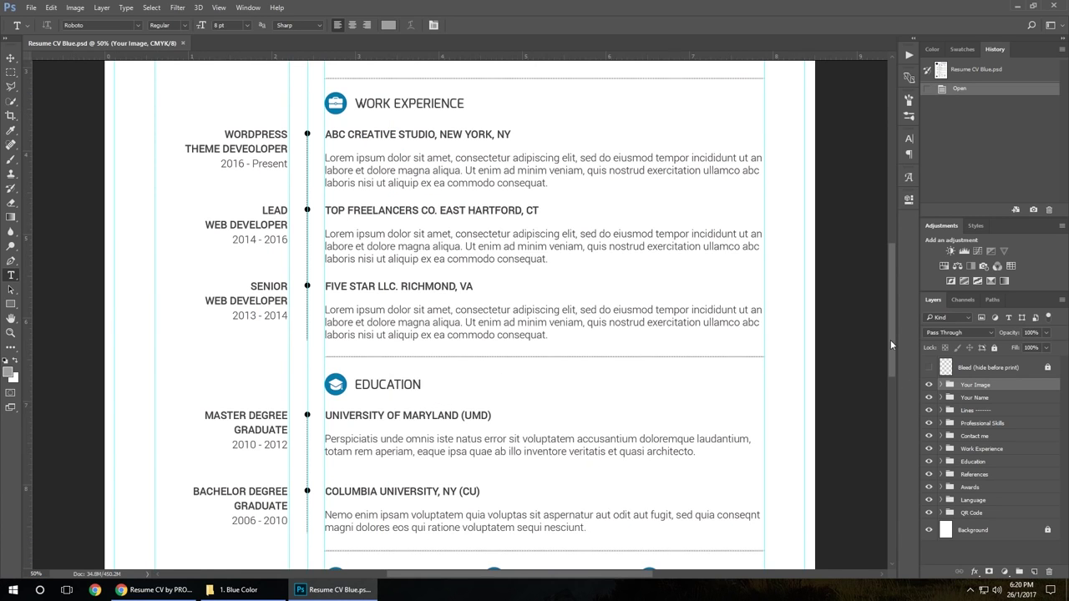
pyautogui.moveTo(891, 335); pyautogui.dragTo(888, 248)
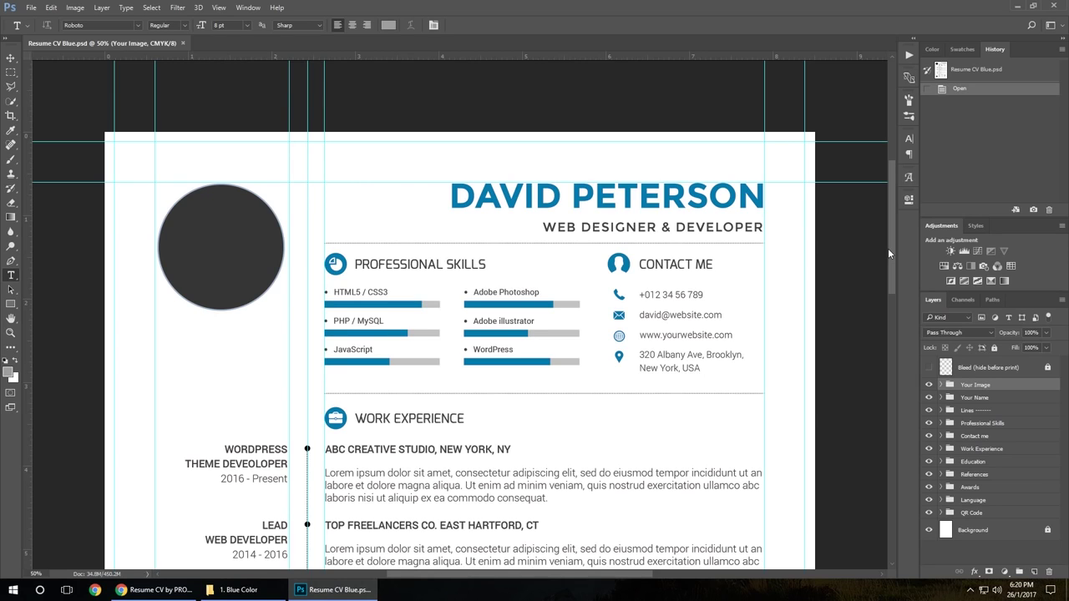
pyautogui.click(218, 8)
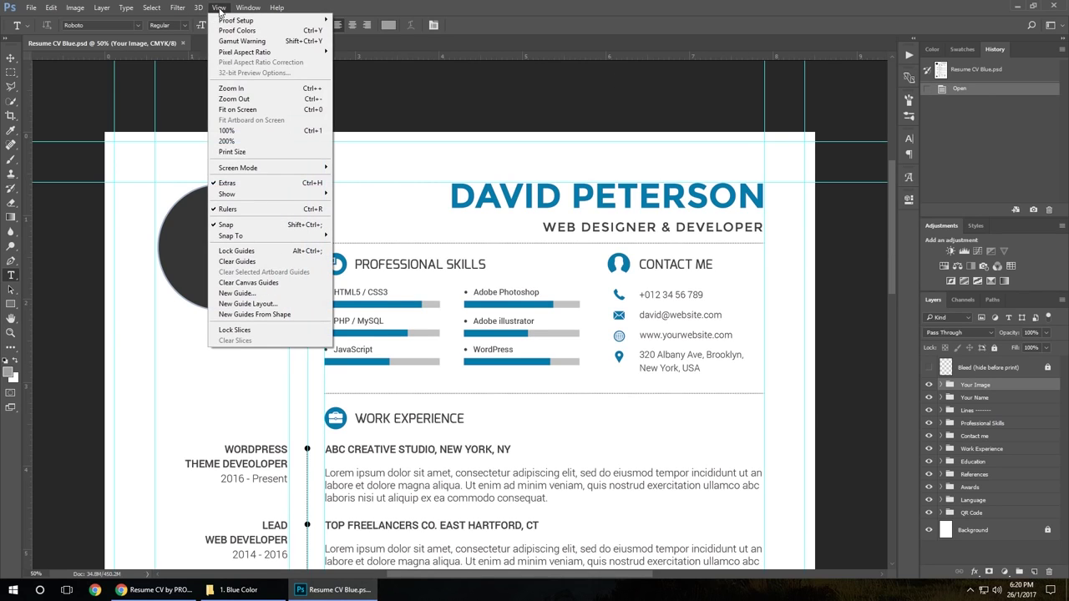
pyautogui.click(253, 183)
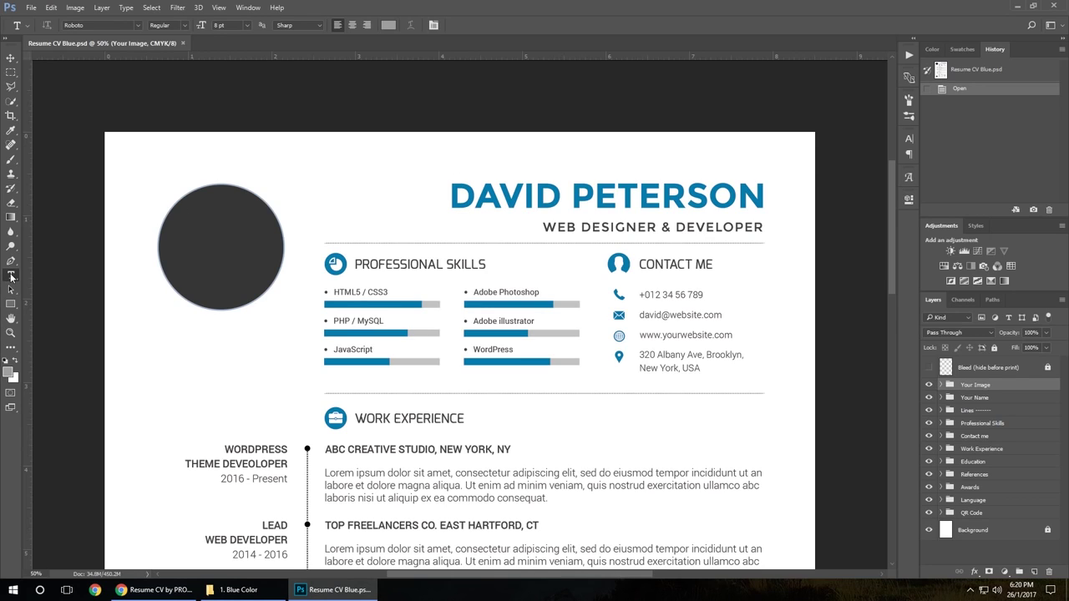
# Replace the DAVID PETERSON heading with YOUR NAME.
pyautogui.click(499, 194)
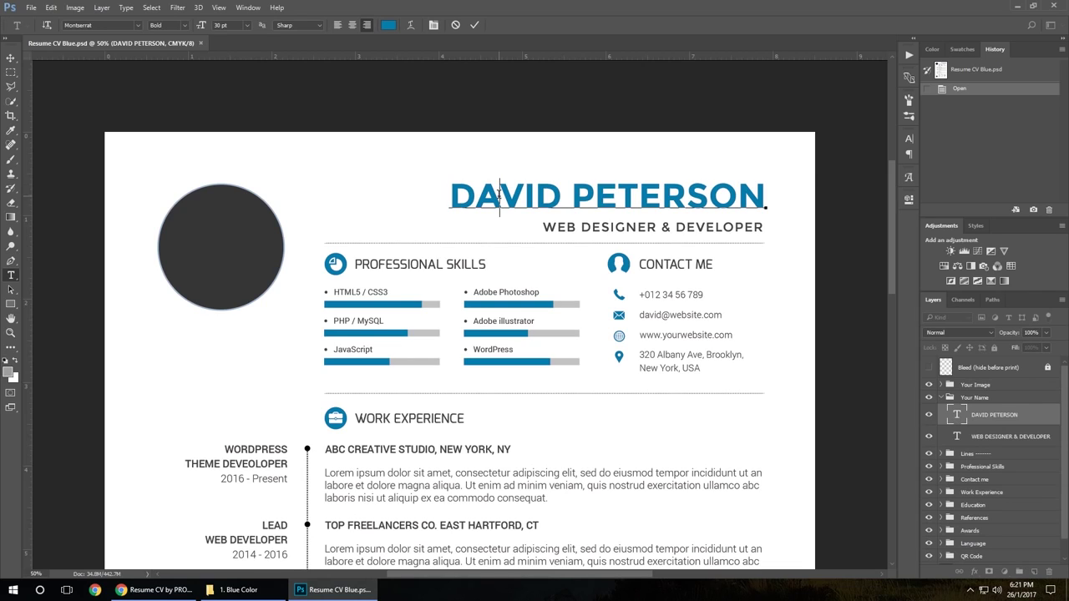
pyautogui.moveTo(458, 193); pyautogui.dragTo(769, 194)
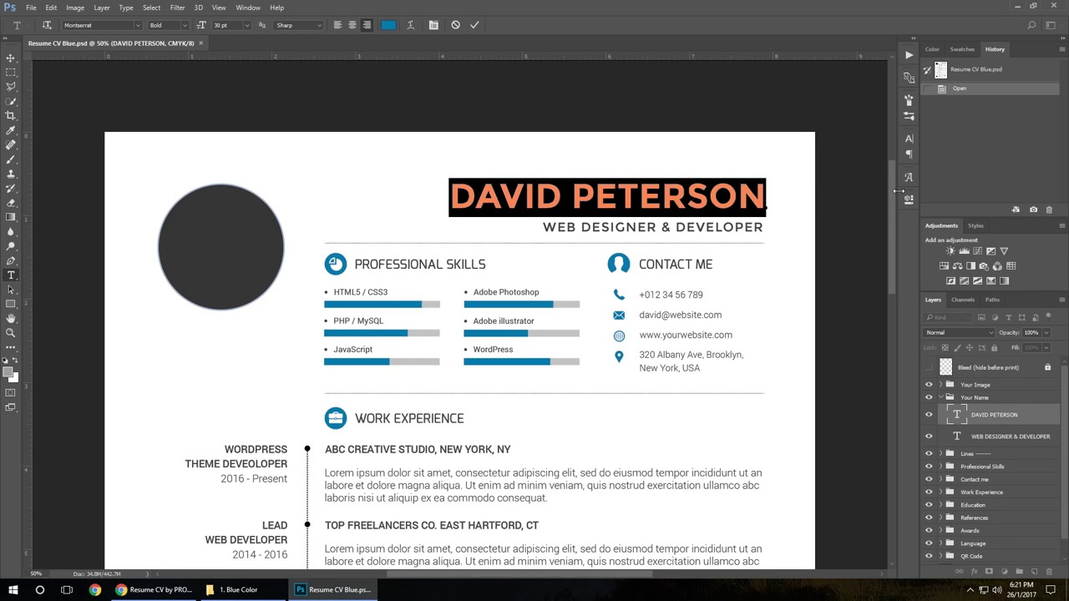
pyautogui.write('Y')
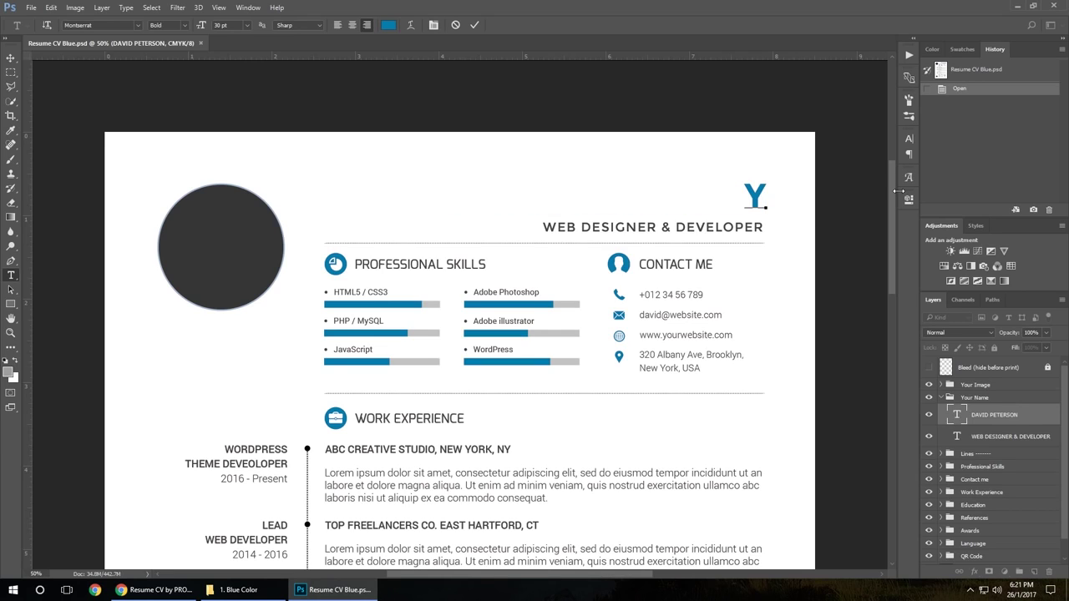
pyautogui.write('OUR NAME')
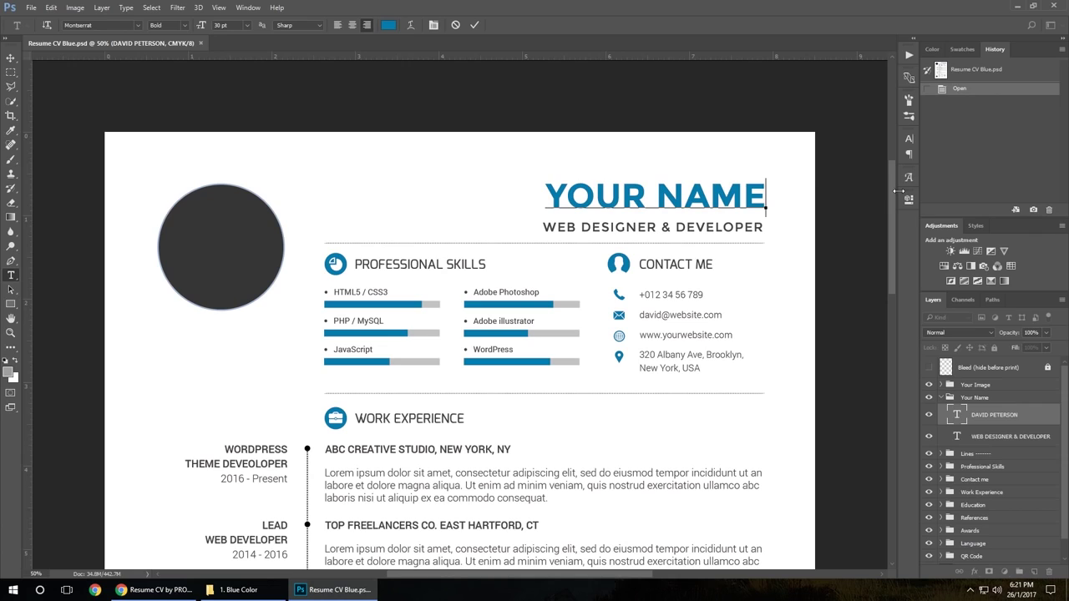
pyautogui.hotkey('ctrl', 'Return')
# Replace the WEB DESIGNER & DEVELOPER job title with GRAPHIC DESIGNER.
pyautogui.click(638, 226)
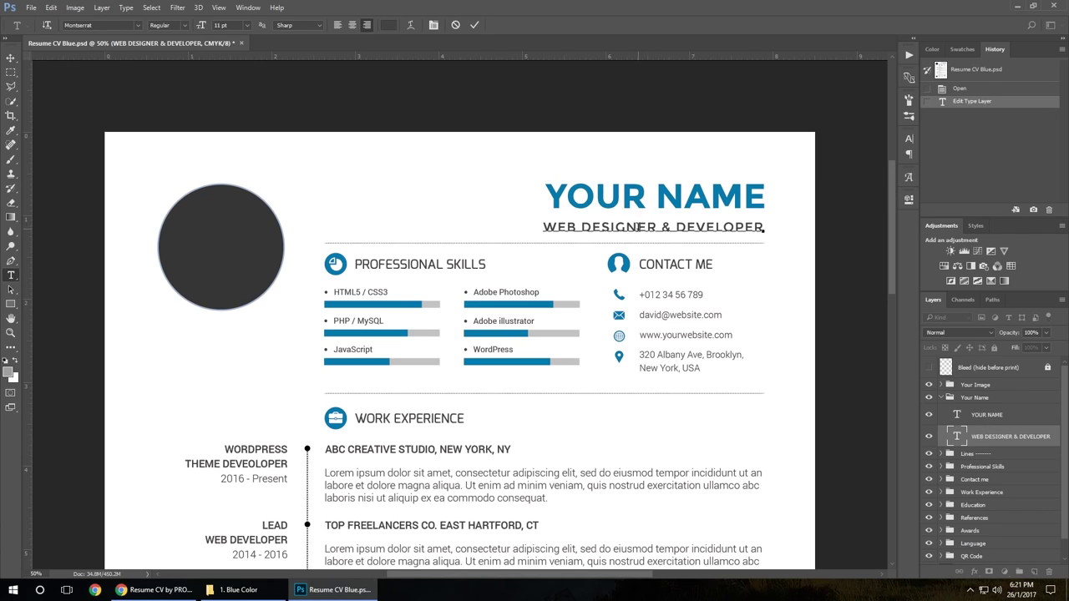
pyautogui.moveTo(543, 226); pyautogui.dragTo(776, 225)
pyautogui.press('BackSpace')
pyautogui.write('GRAPHIC DESIGNER')
pyautogui.click(783, 234)
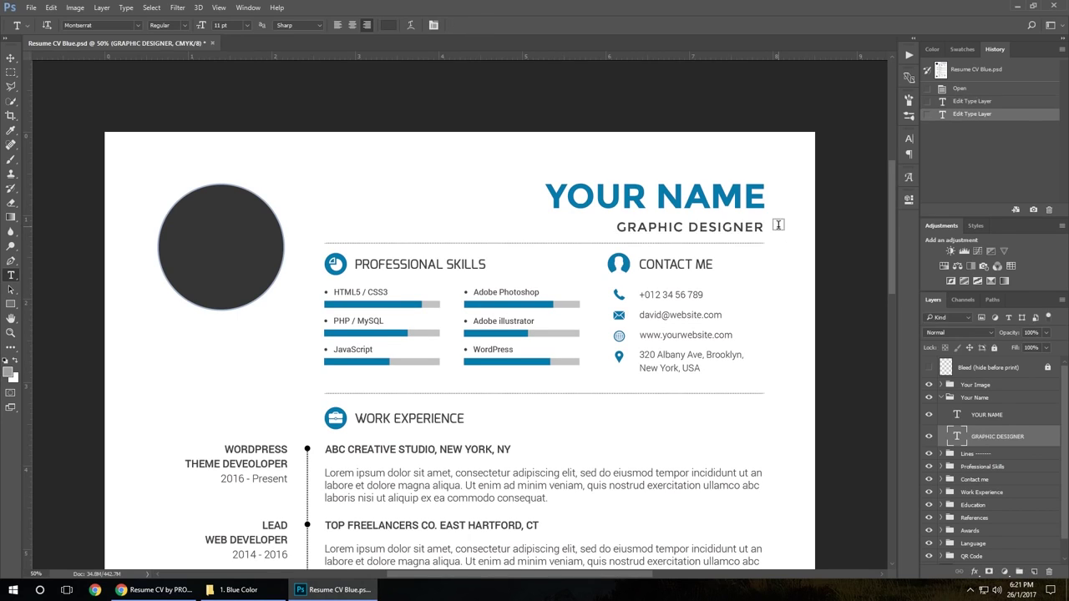
# Commit edits on the contact lines and WordPress and HTML5 / CSS3 labels, then select Professional Skills.
pyautogui.click(677, 294)
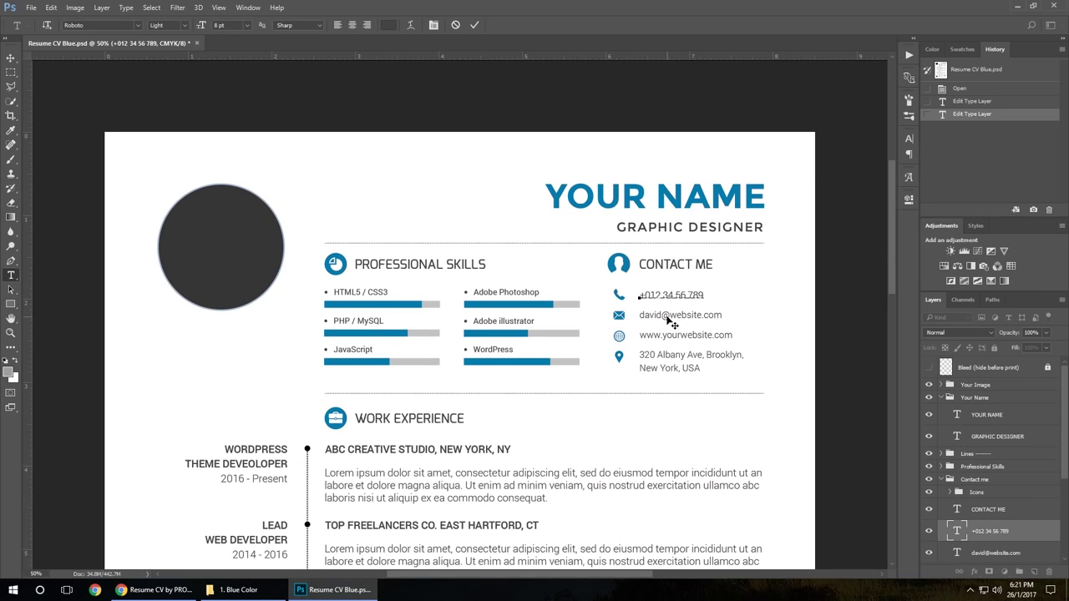
pyautogui.click(669, 320)
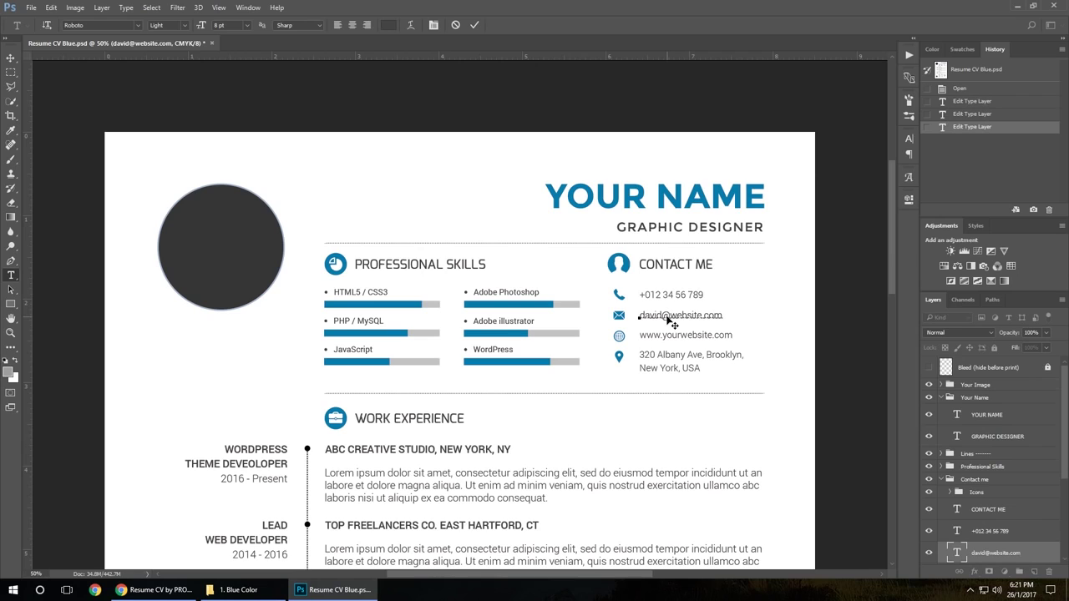
pyautogui.click(672, 335)
pyautogui.click(672, 361)
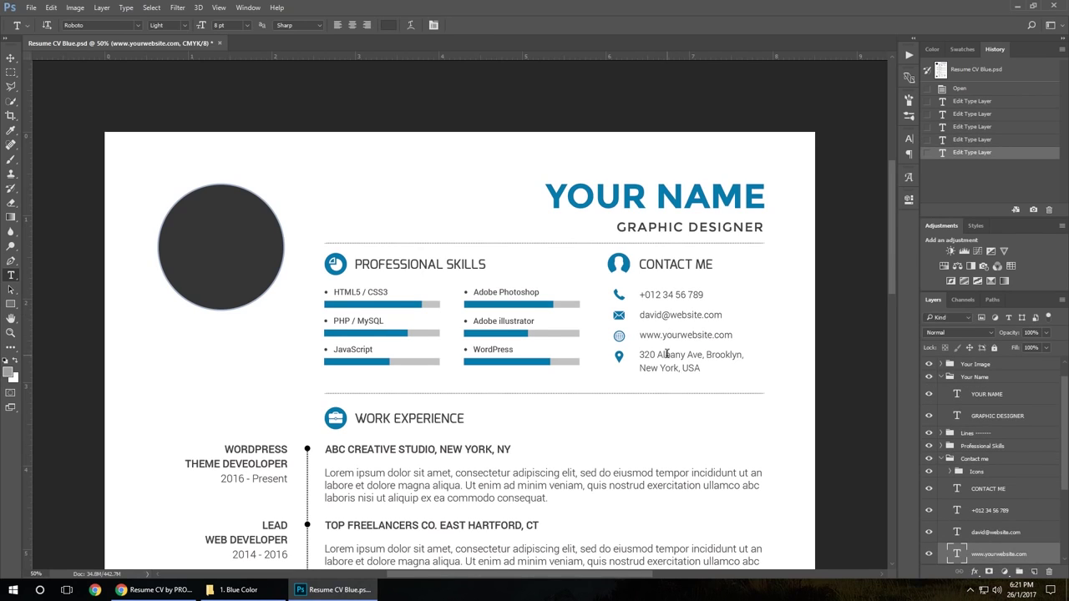
pyautogui.click(501, 351)
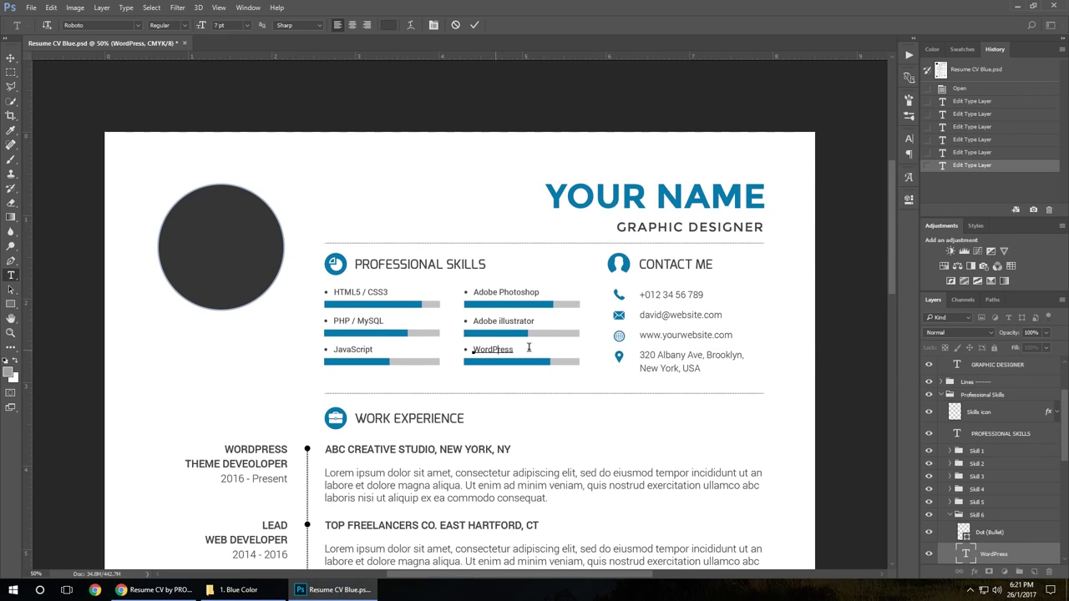
pyautogui.click(371, 295)
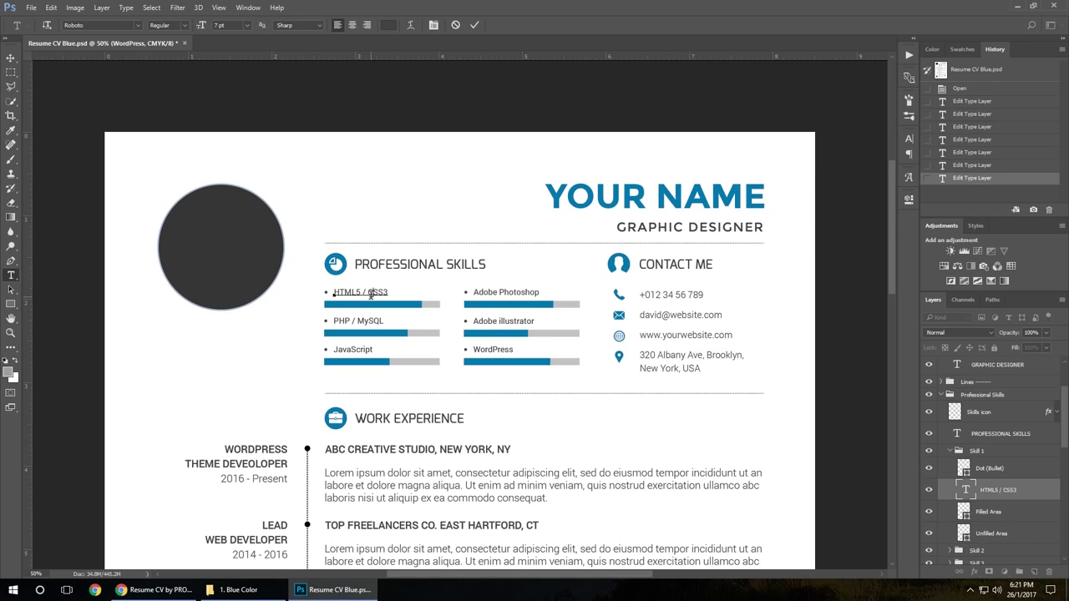
pyautogui.hotkey('ctrl', 'Return')
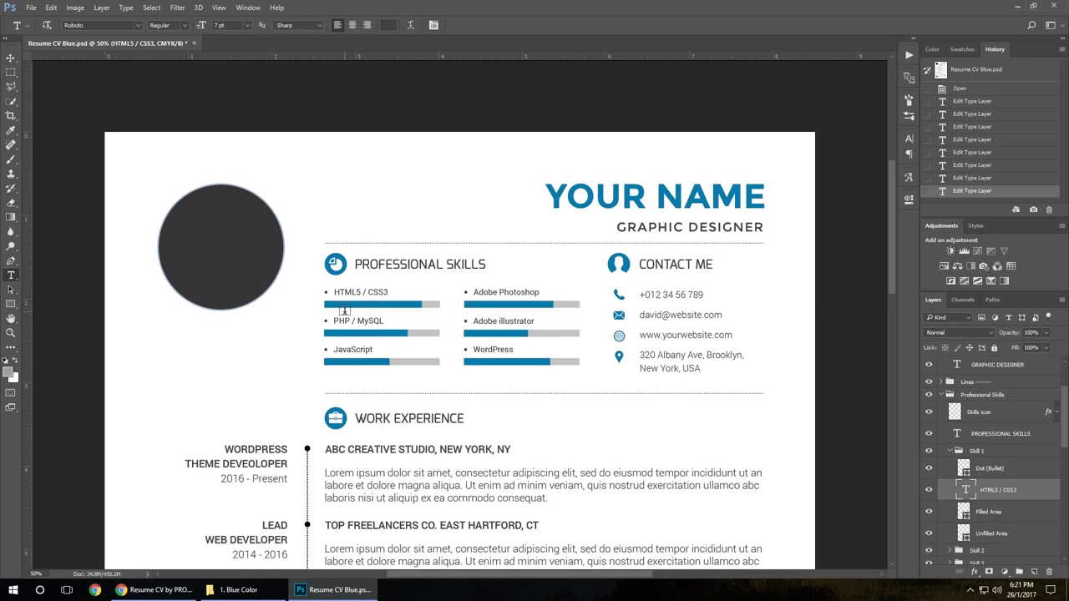
pyautogui.keyDown('ctrl'); pyautogui.click(941, 394); pyautogui.keyUp('ctrl')
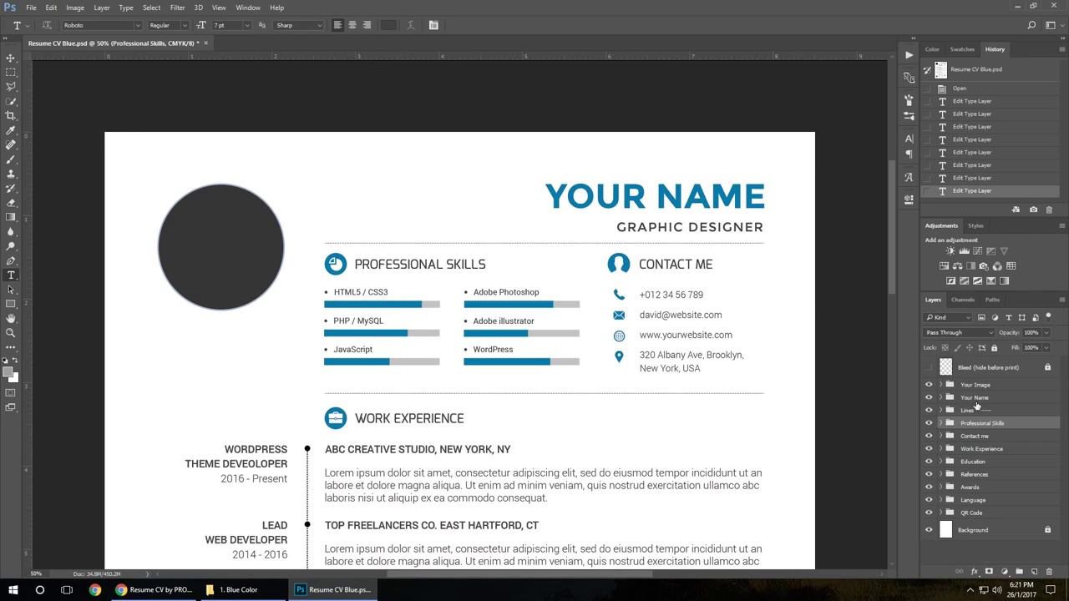
# Lengthen Skill 1's blue Filled Area on the HTML5 / CSS3 bar with Free Transform.
pyautogui.click(941, 423)
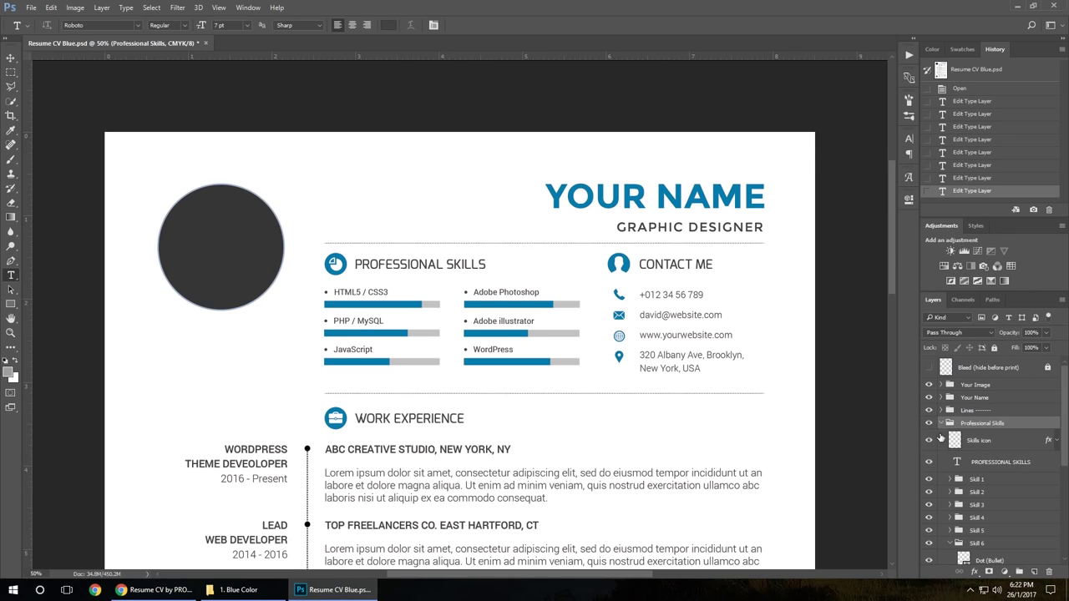
pyautogui.click(949, 480)
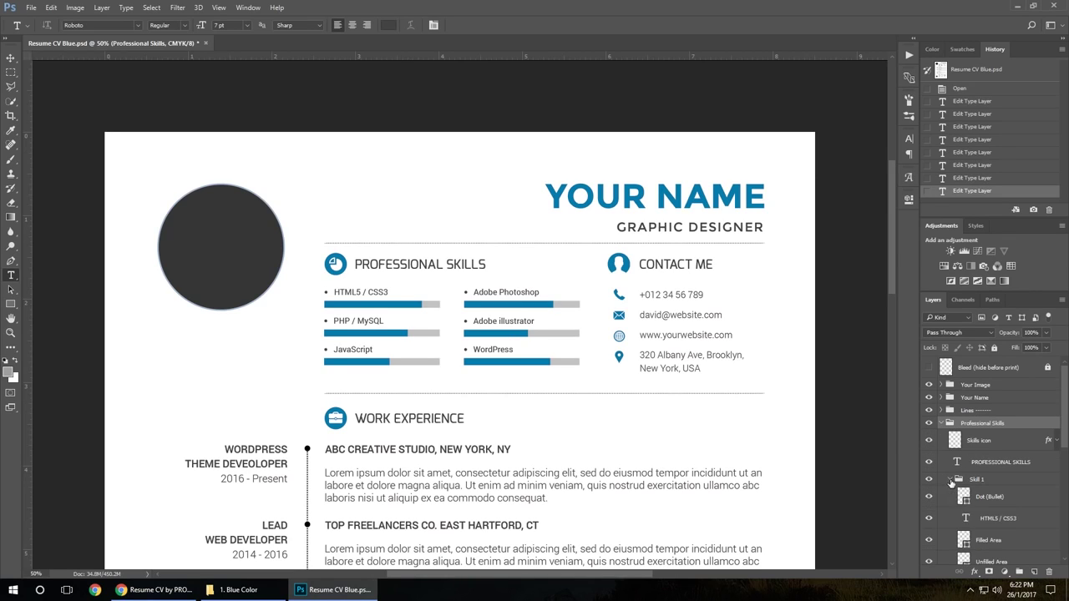
pyautogui.click(995, 543)
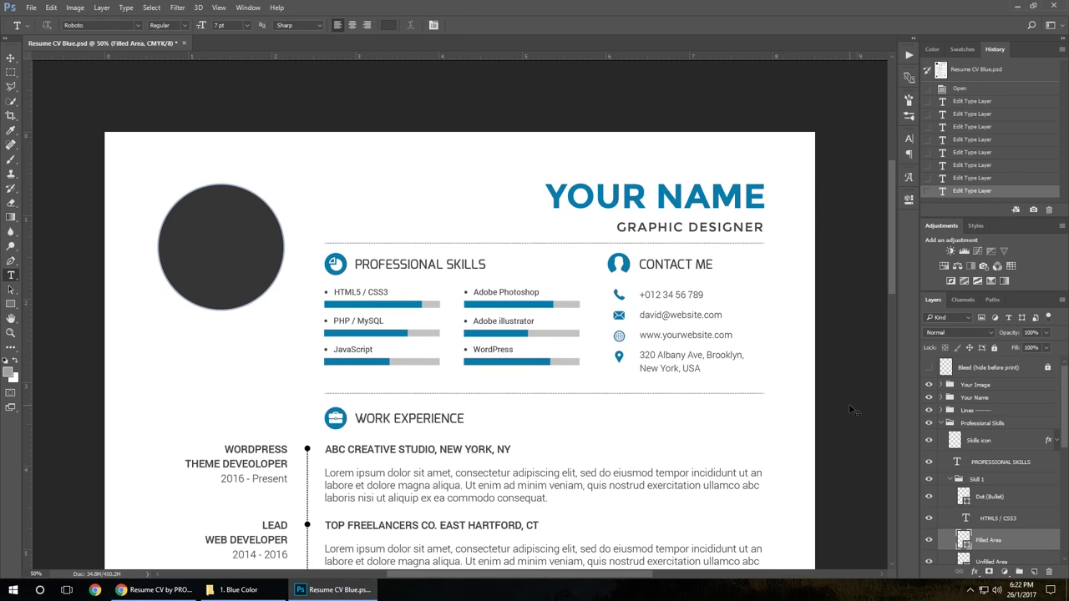
pyautogui.hotkey('ctrl', 't')
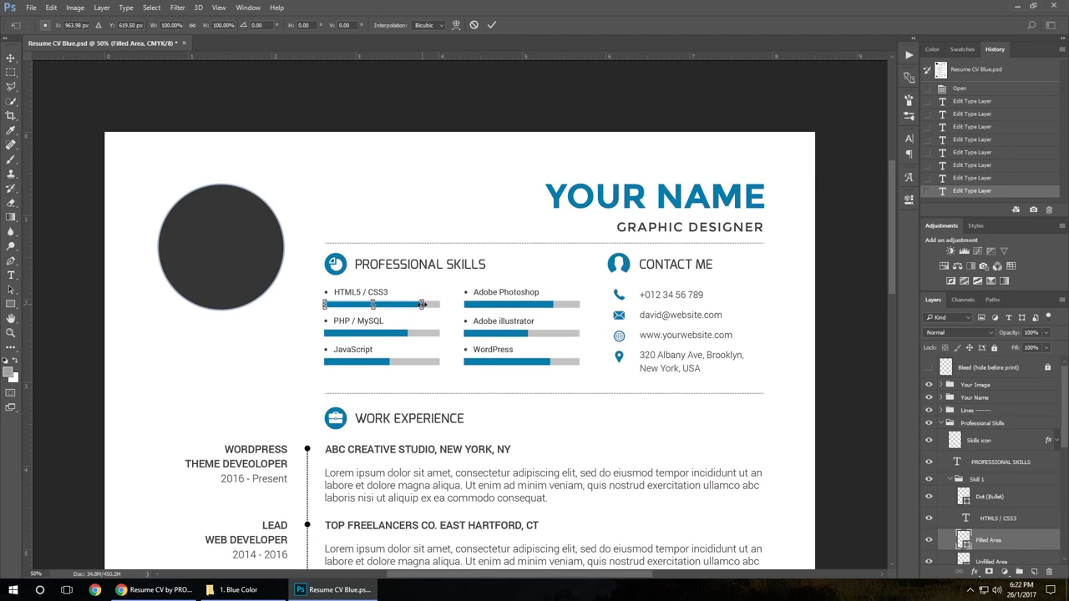
pyautogui.moveTo(422, 305)
pyautogui.mouseDown()
pyautogui.moveTo(381, 305)
pyautogui.moveTo(424, 305)
pyautogui.mouseUp()
pyautogui.press('t')
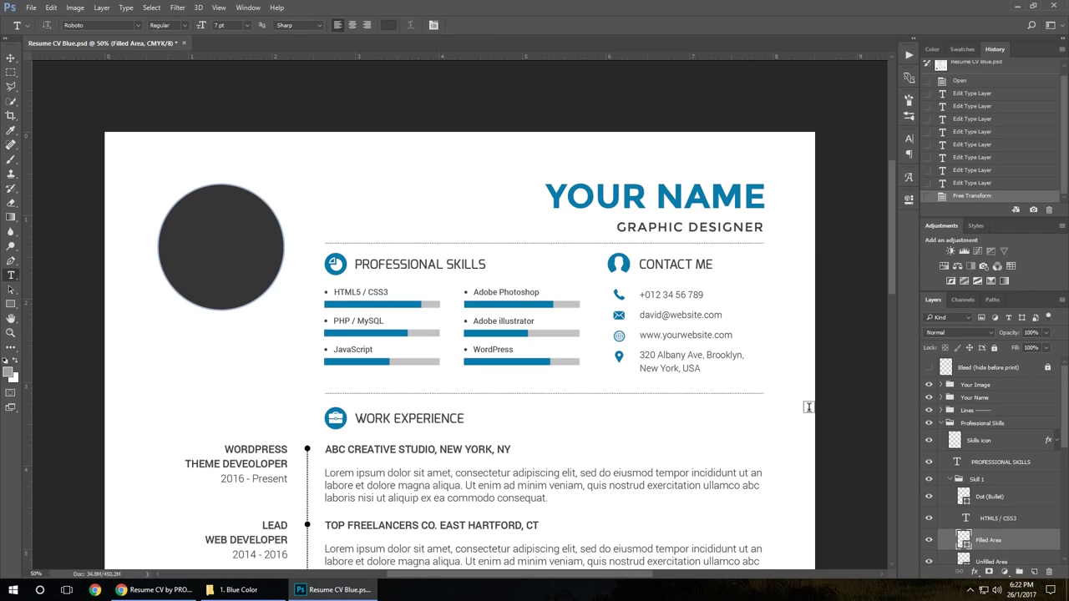
# Resize Skill 2's Filled Area so the PHP / MySQL bar is about two-thirds filled.
pyautogui.click(950, 480)
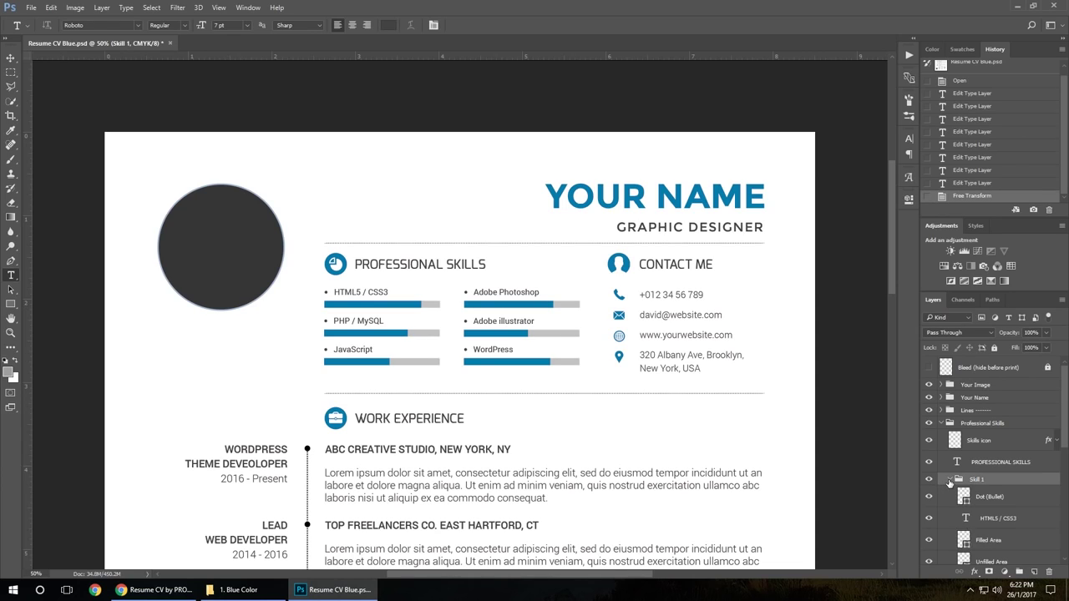
pyautogui.click(948, 495)
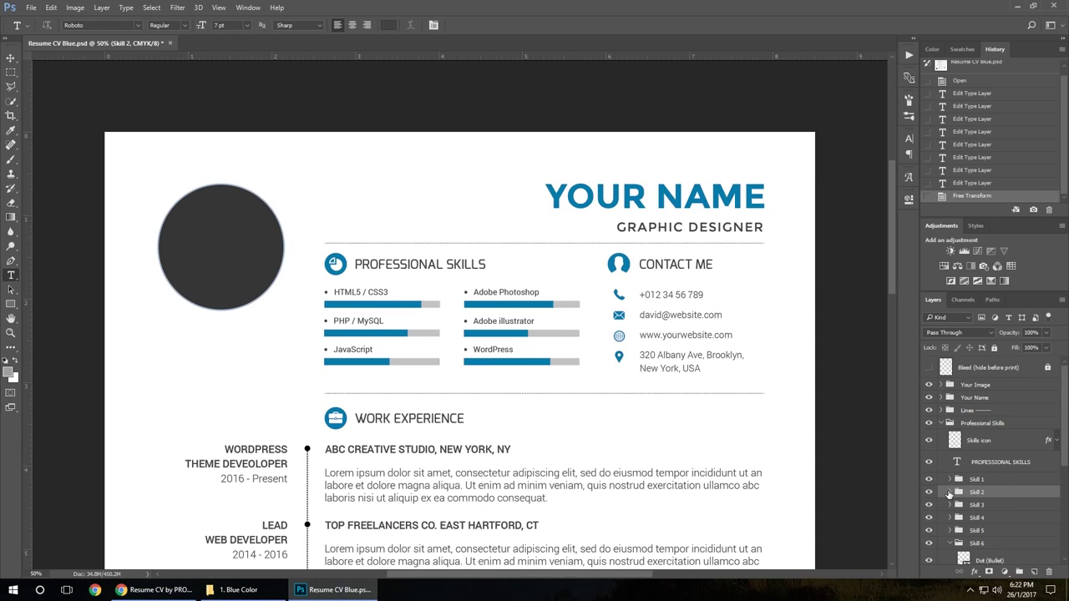
pyautogui.click(949, 493)
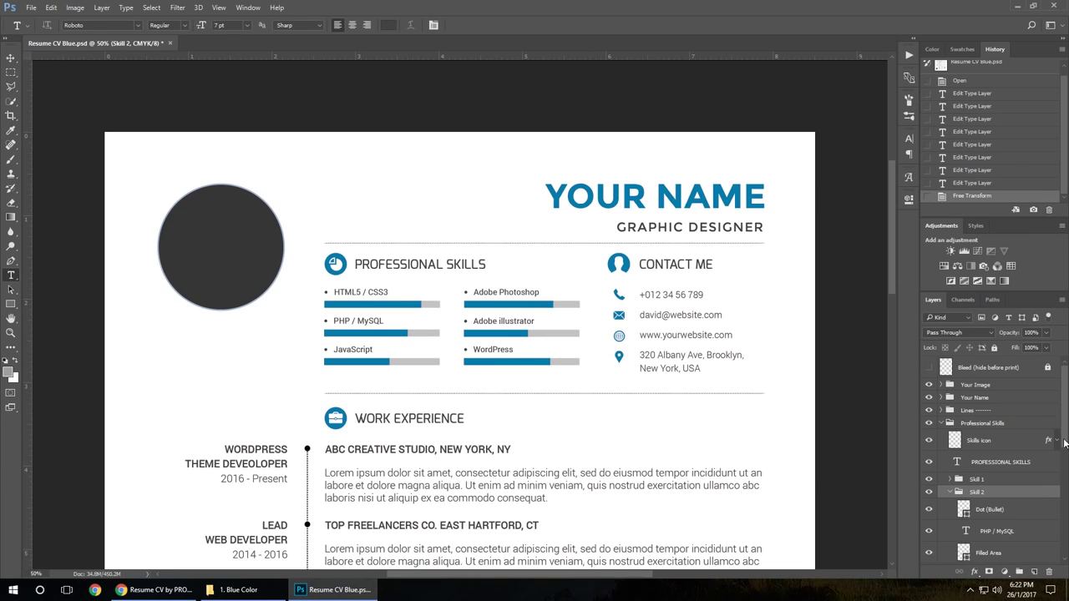
pyautogui.scroll(-3, 1065, 442)
pyautogui.click(990, 464)
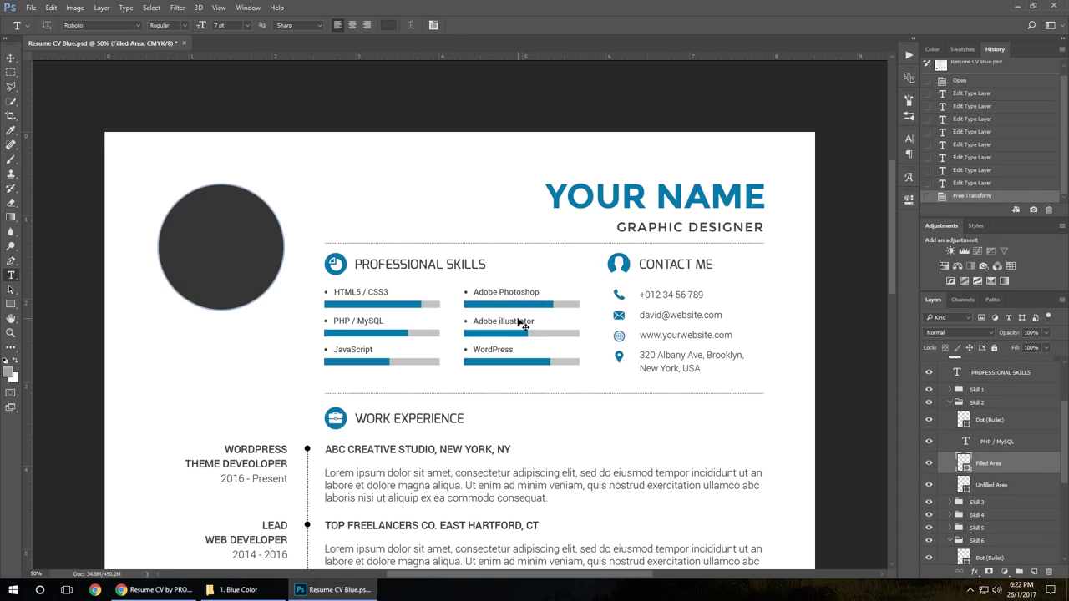
pyautogui.hotkey('ctrl', 't')
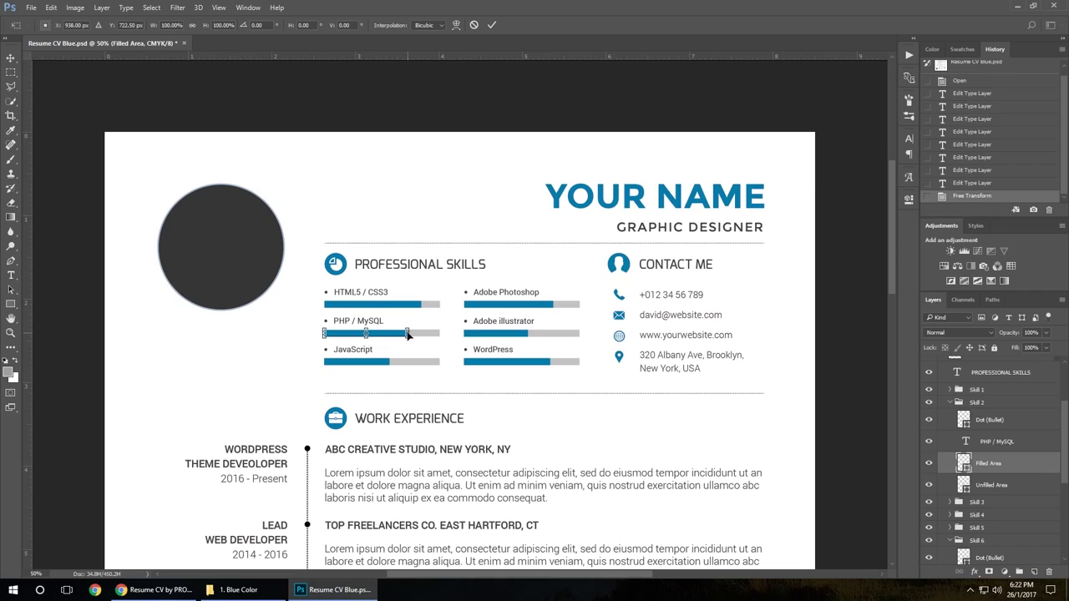
pyautogui.moveTo(419, 332); pyautogui.dragTo(428, 332)
pyautogui.moveTo(412, 333)
pyautogui.mouseDown()
pyautogui.moveTo(432, 333)
pyautogui.moveTo(342, 344)
pyautogui.moveTo(435, 338)
pyautogui.moveTo(400, 338)
pyautogui.mouseUp()
# Commit the PHP / MySQL bar resize and open the Your Image smart object as a .psb.
pyautogui.press('Return')
pyautogui.press('t')
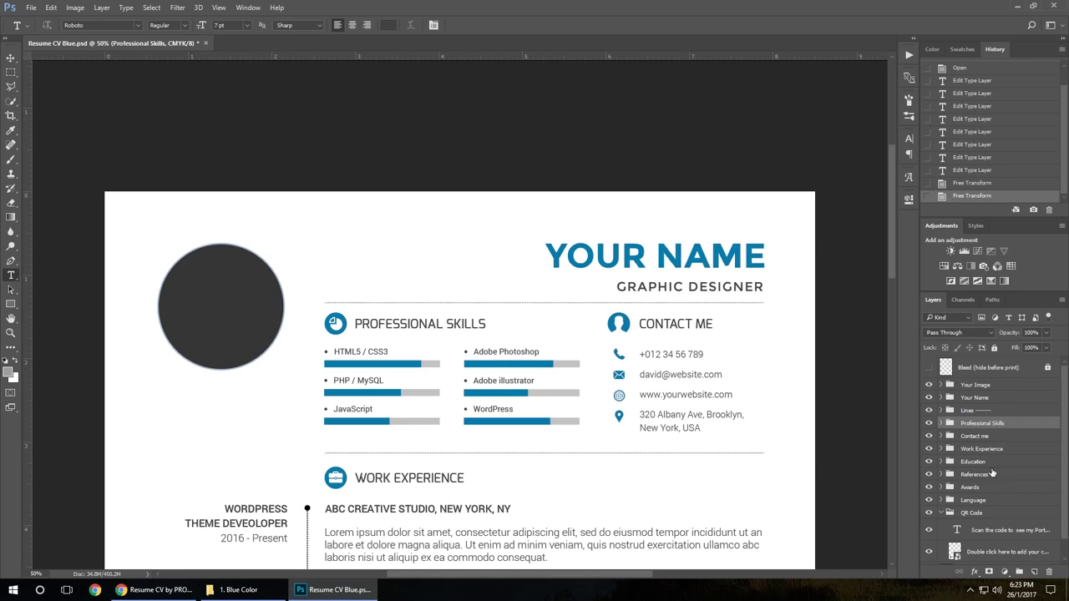
pyautogui.click(942, 385)
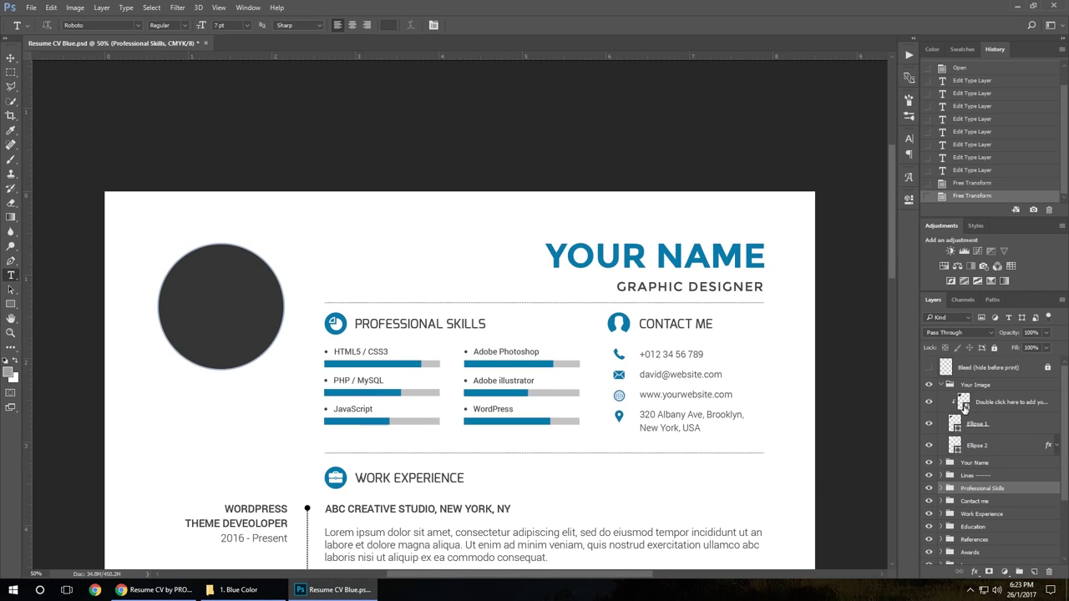
pyautogui.doubleClick(963, 404)
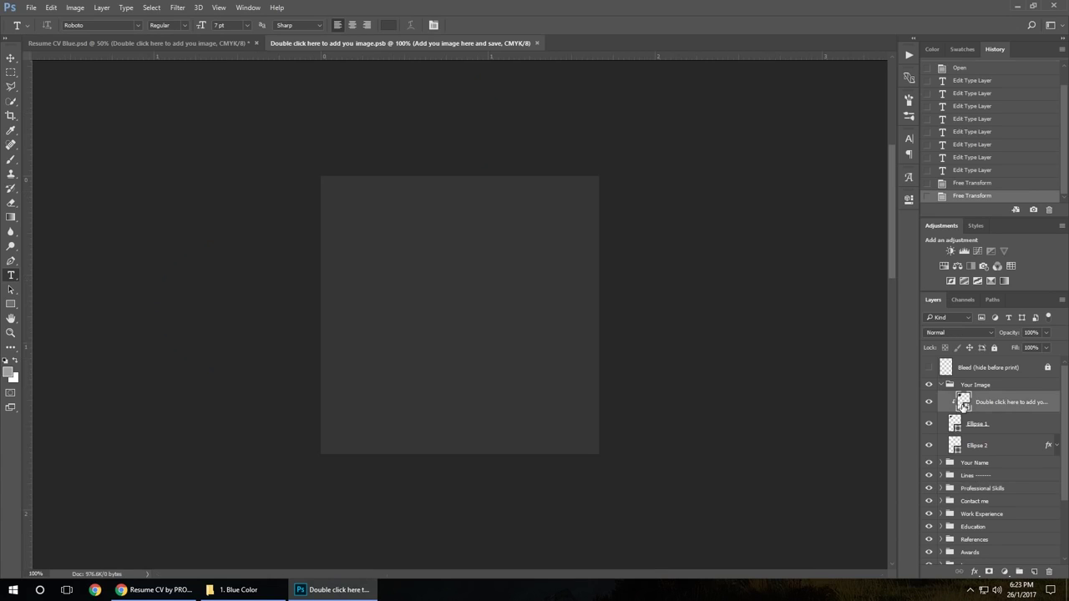
# Open img1.jpg and drag the portrait toward the photo placeholder document with the Move tool.
pyautogui.click(31, 8)
pyautogui.click(43, 31)
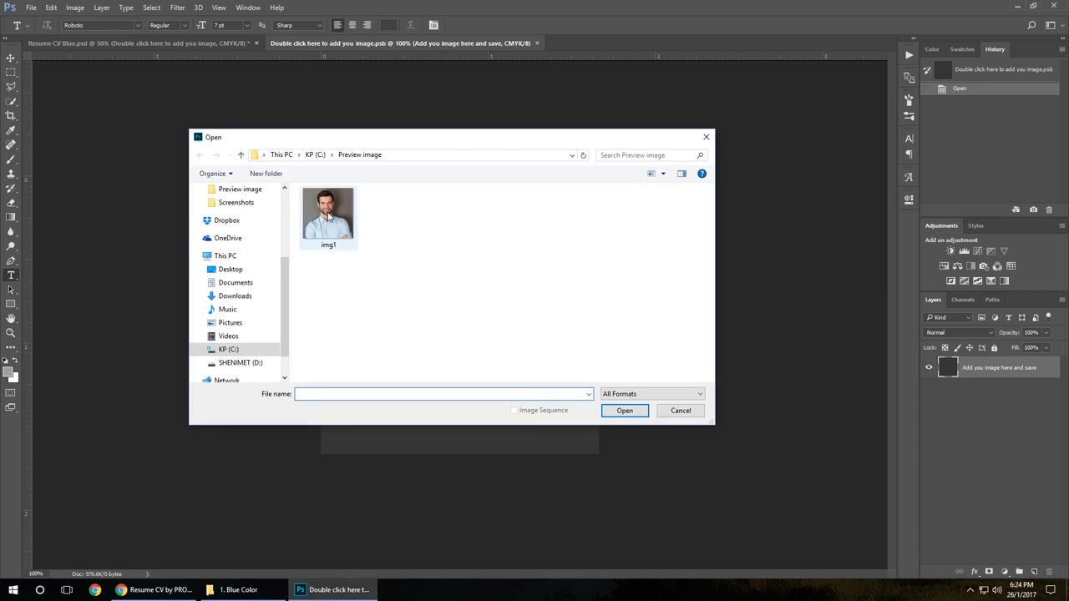
pyautogui.click(328, 218)
pyautogui.click(626, 411)
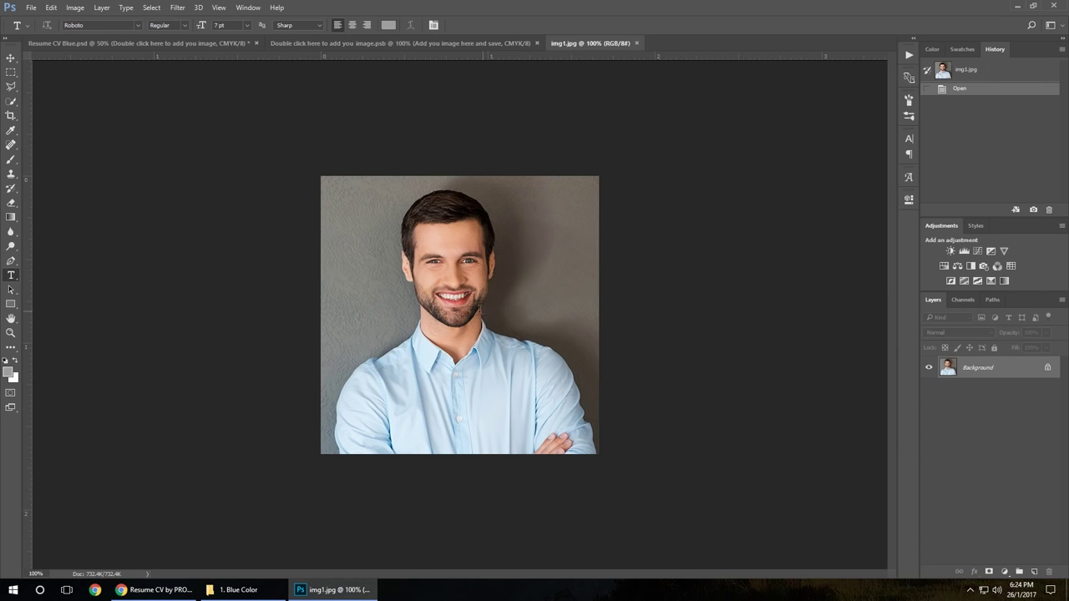
pyautogui.click(11, 58)
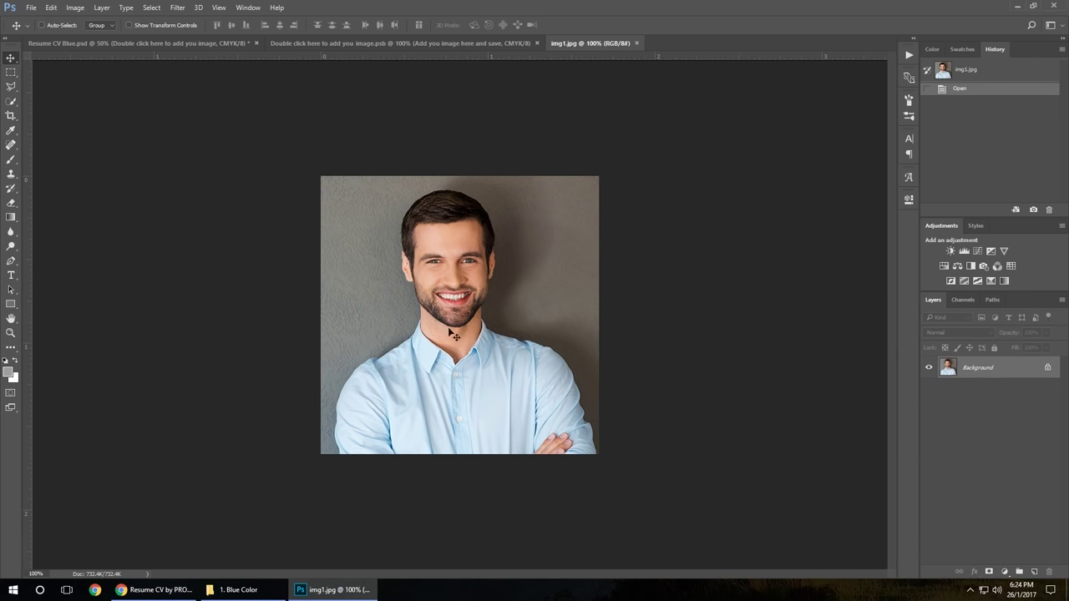
pyautogui.moveTo(453, 333); pyautogui.dragTo(453, 244)
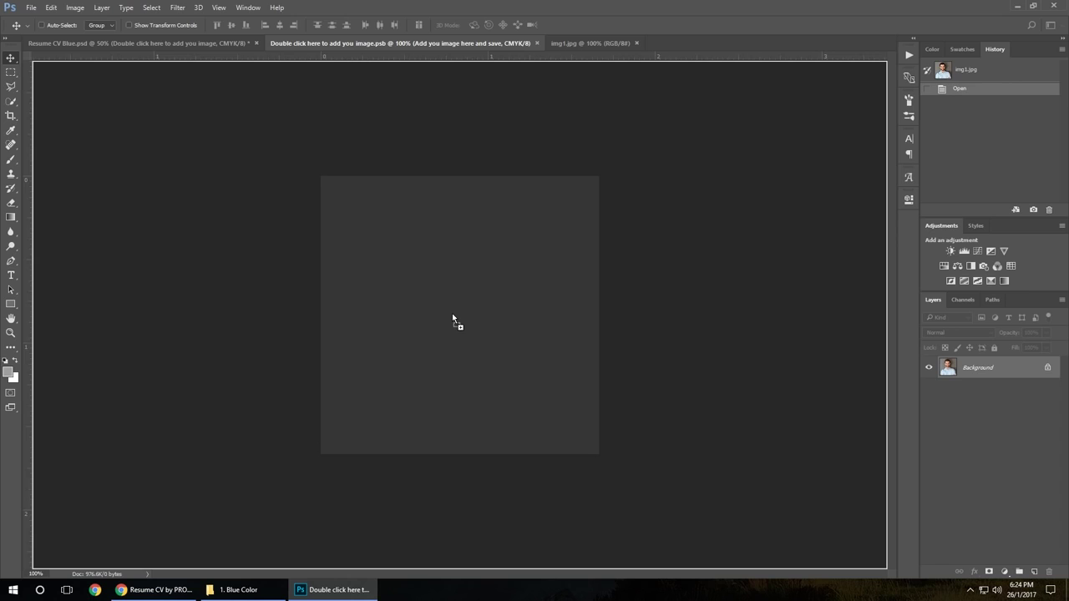
# Drop the portrait into the placeholder at original size, save it, and return to Resume CV Blue.psd.
pyautogui.moveTo(452, 315); pyautogui.dragTo(453, 315)
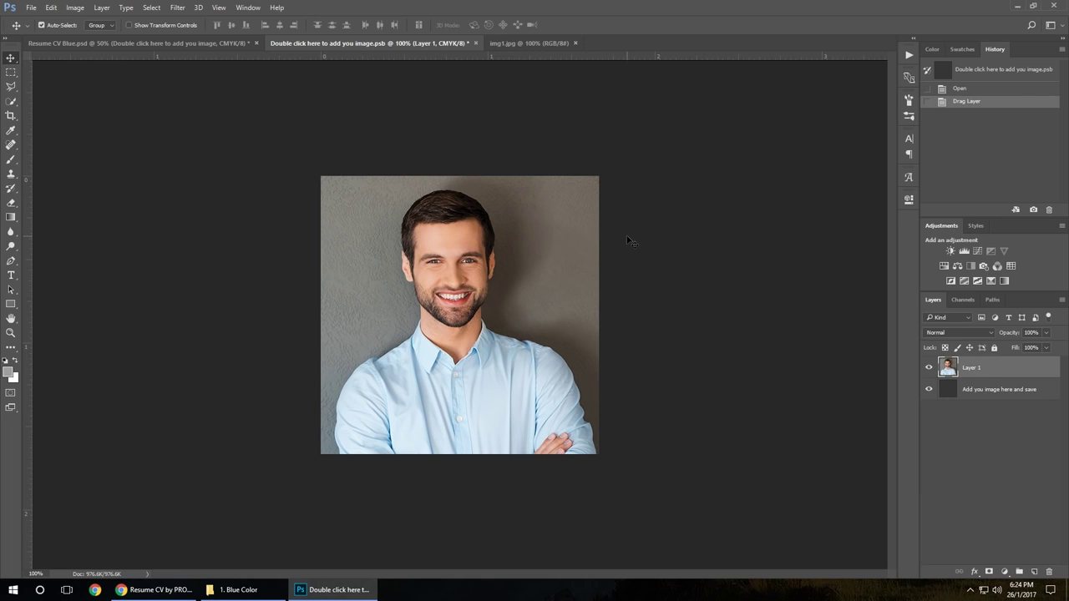
pyautogui.hotkey('ctrl', 't')
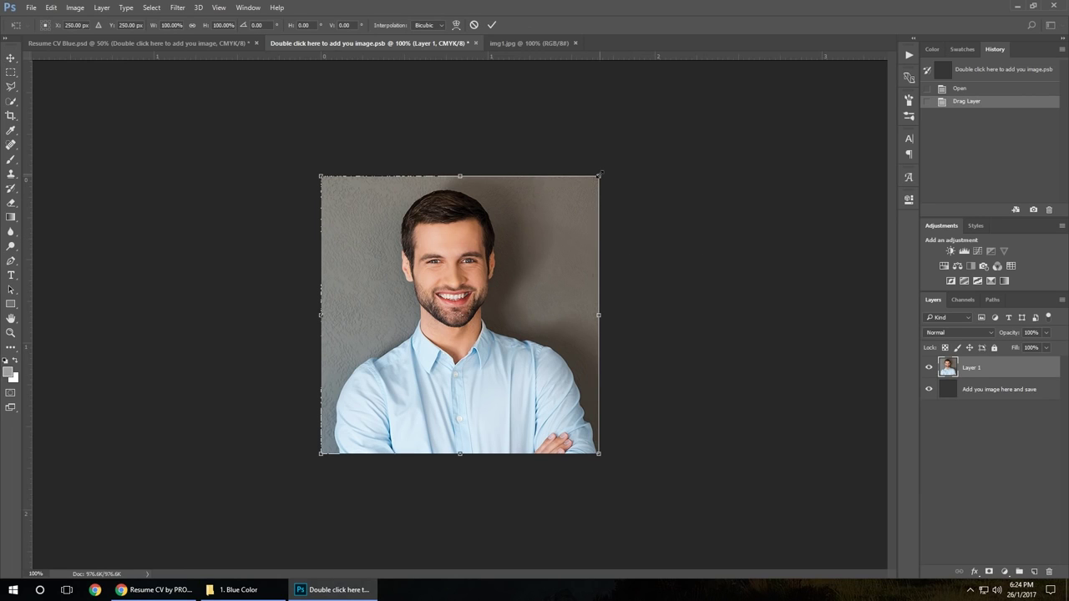
pyautogui.moveTo(599, 176); pyautogui.dragTo(645, 144)
pyautogui.press('Escape')
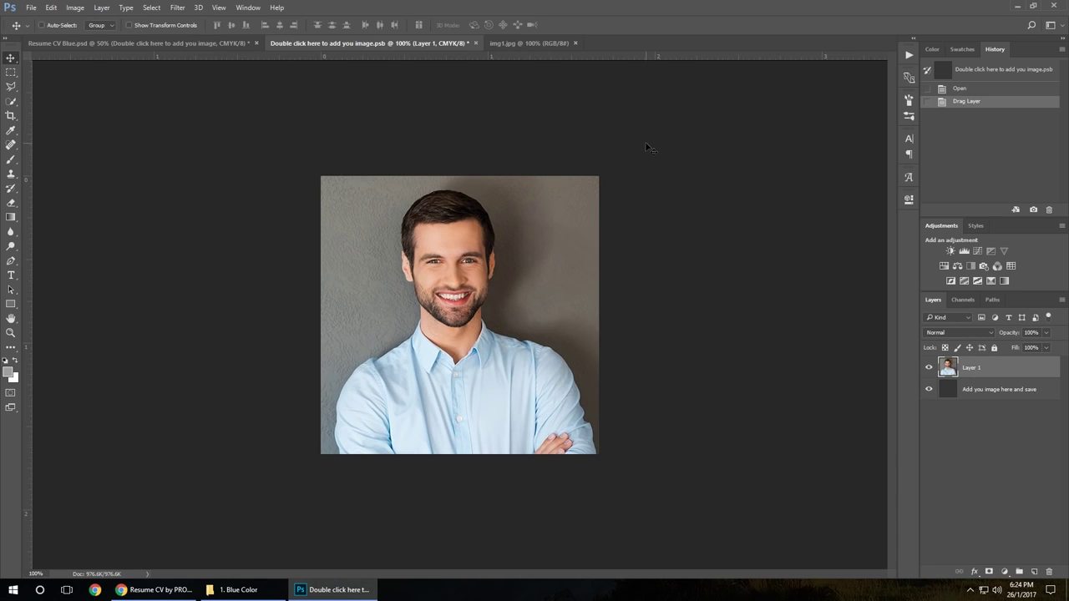
pyautogui.click(34, 8)
pyautogui.click(59, 121)
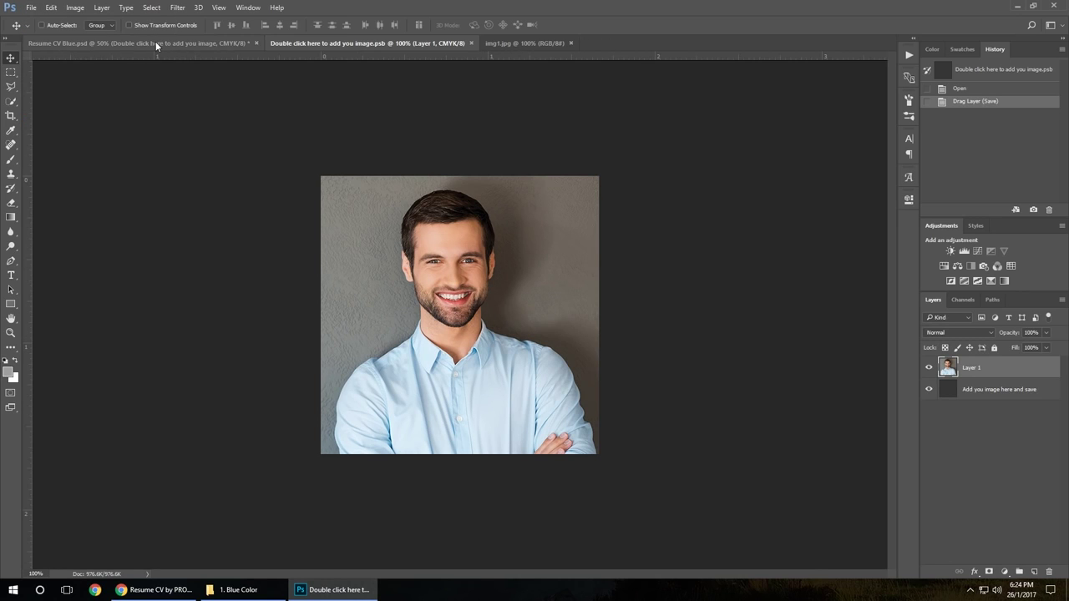
pyautogui.click(155, 41)
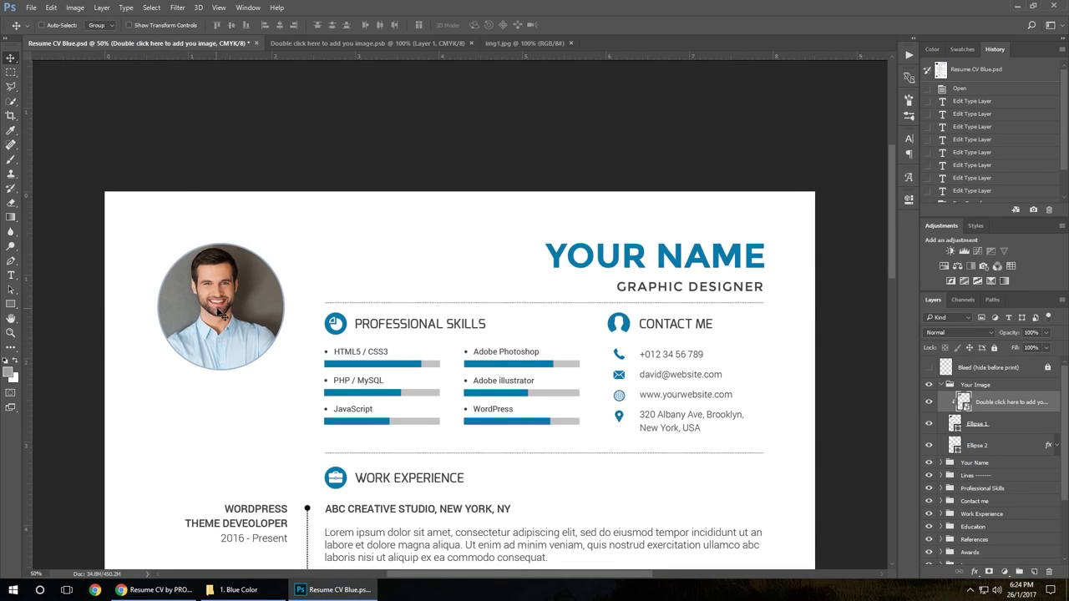
# Nudge the portrait slightly inside the circular frame and collapse the Your Image group.
pyautogui.moveTo(218, 309)
pyautogui.mouseDown()
pyautogui.moveTo(242, 312)
pyautogui.moveTo(224, 314)
pyautogui.mouseUp()
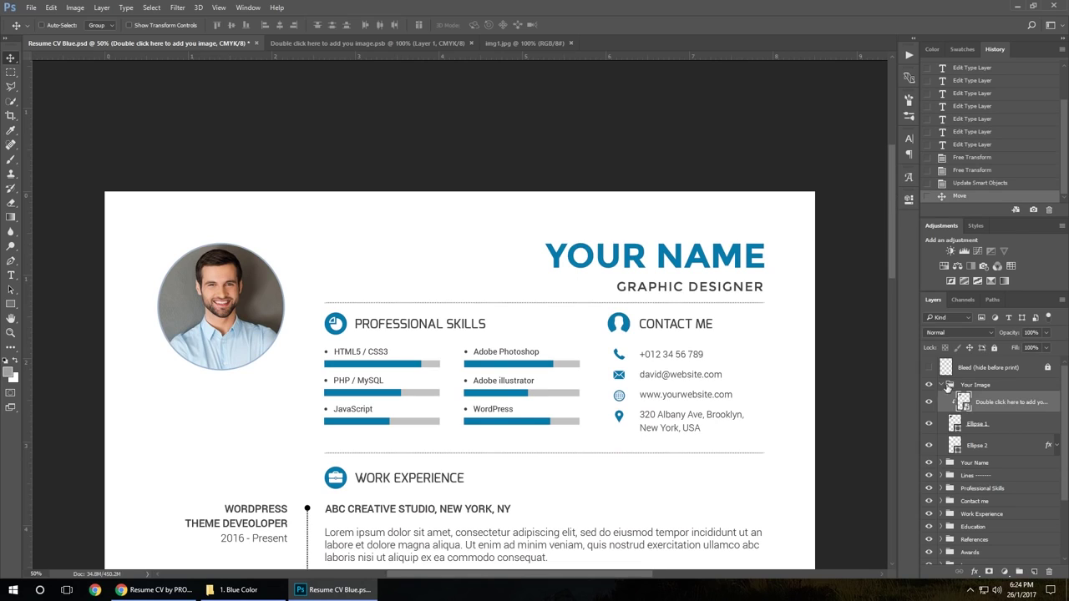
pyautogui.click(942, 386)
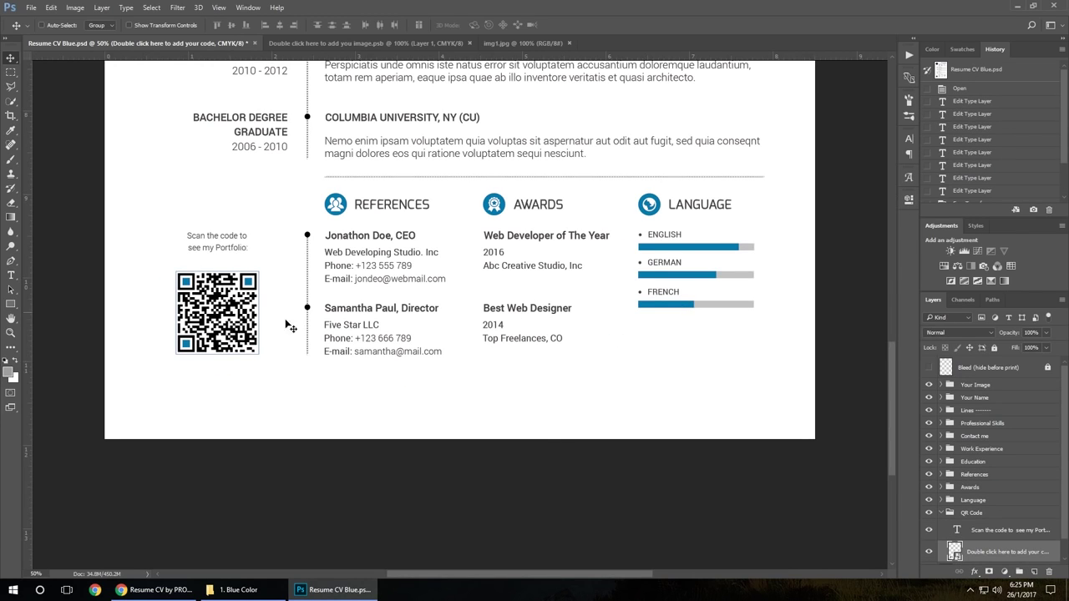
# Open the QR Code smart object as QR Code.psb, cancelling an unneeded File > Open dialog.
pyautogui.click(942, 514)
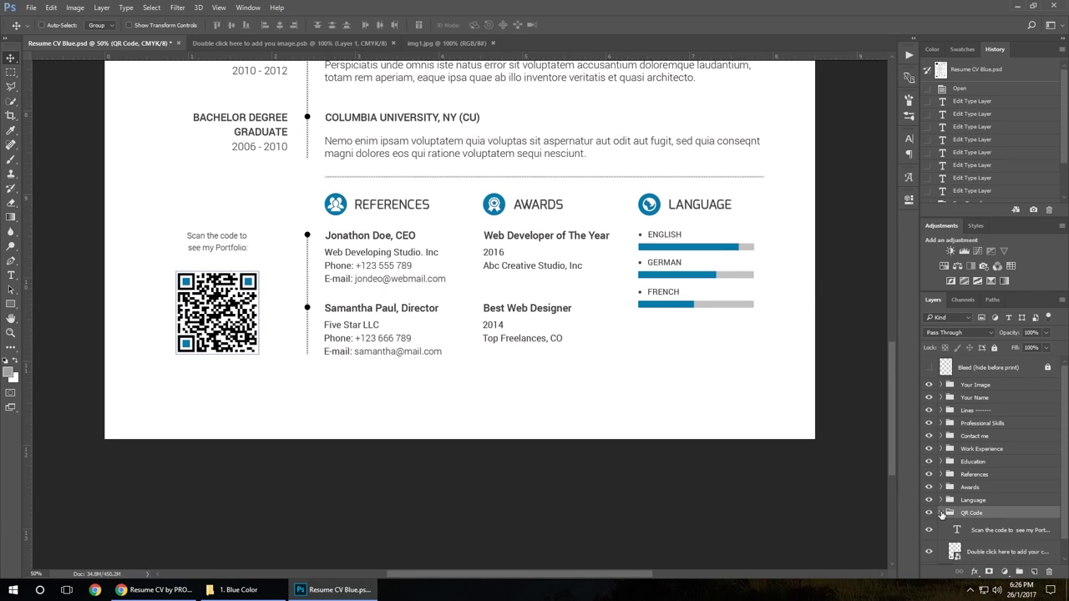
pyautogui.doubleClick(955, 553)
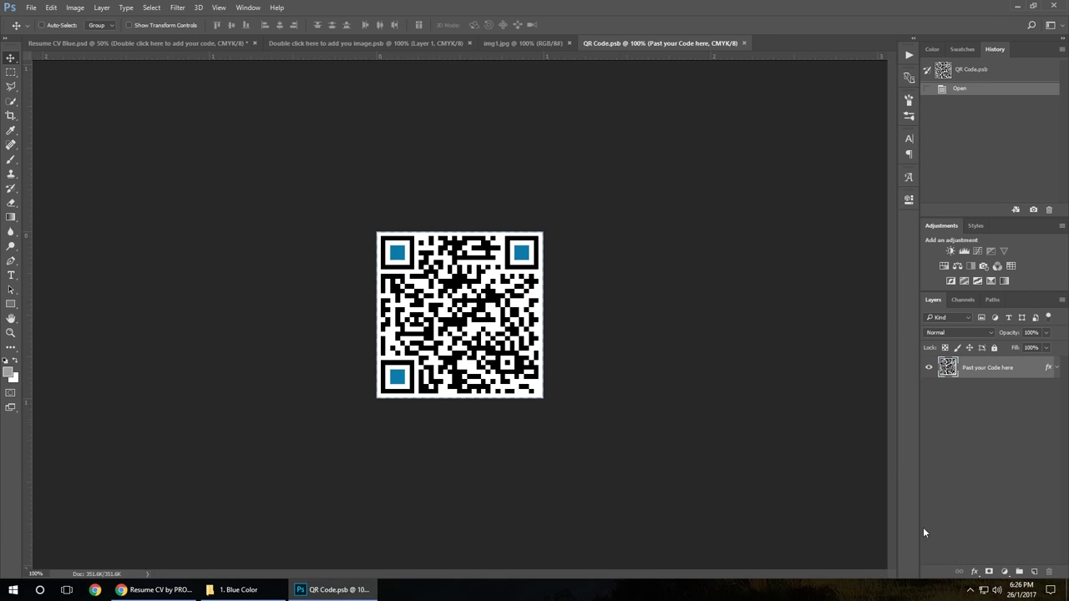
pyautogui.click(31, 8)
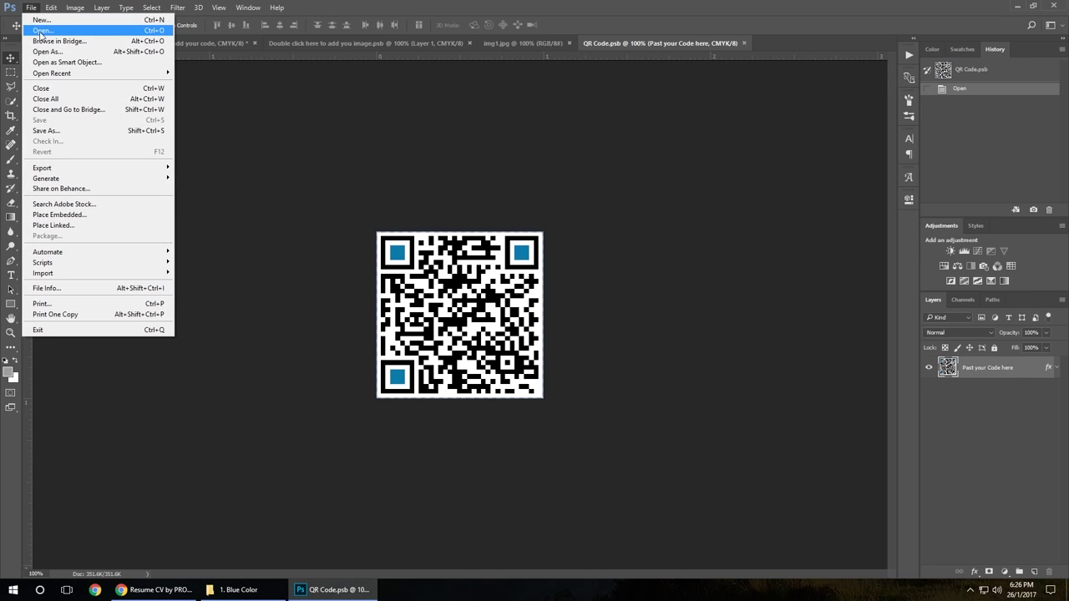
pyautogui.click(40, 31)
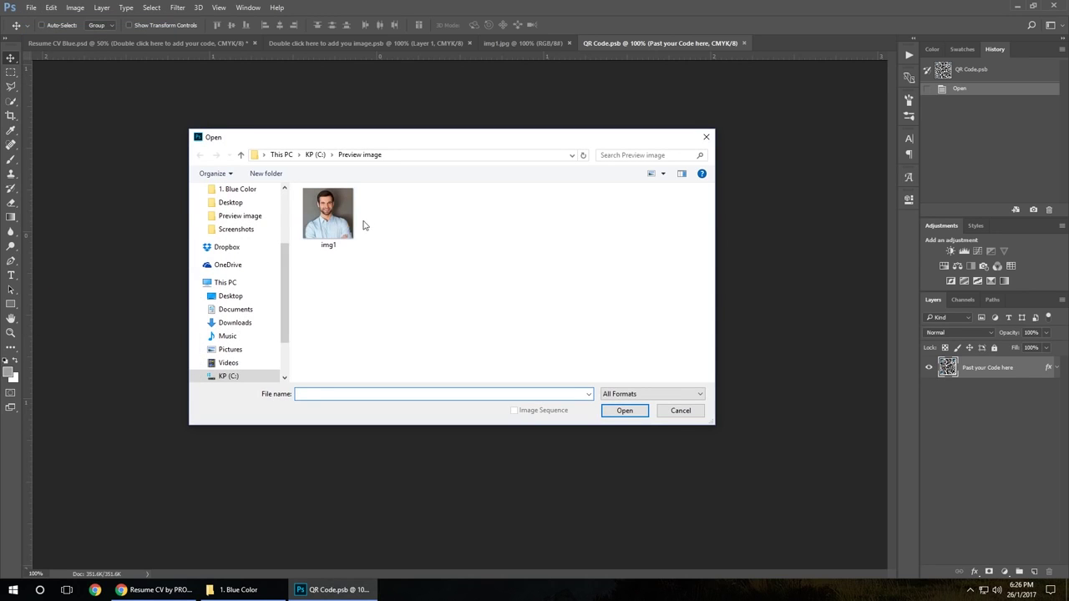
pyautogui.click(681, 410)
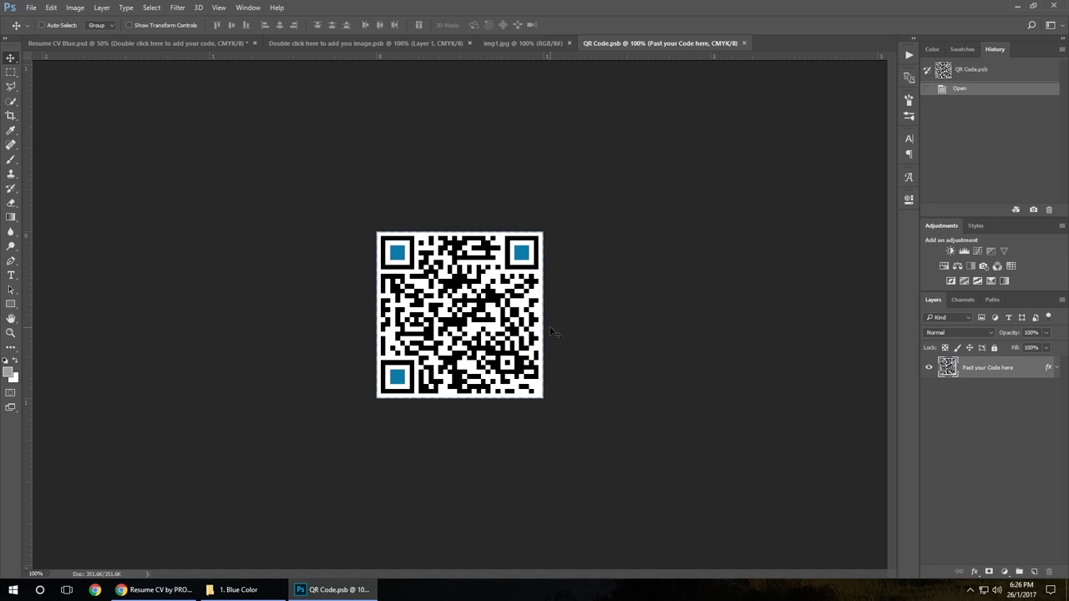
# Bring File Explorer forward and go back up to the Resume CV folder.
pyautogui.click(238, 590)
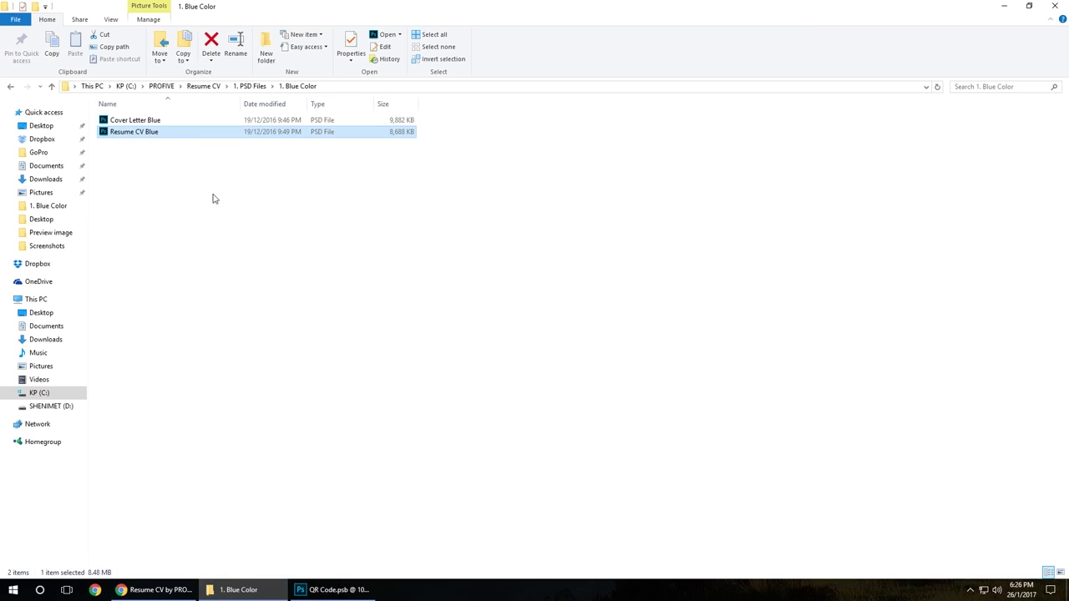
pyautogui.click(10, 87)
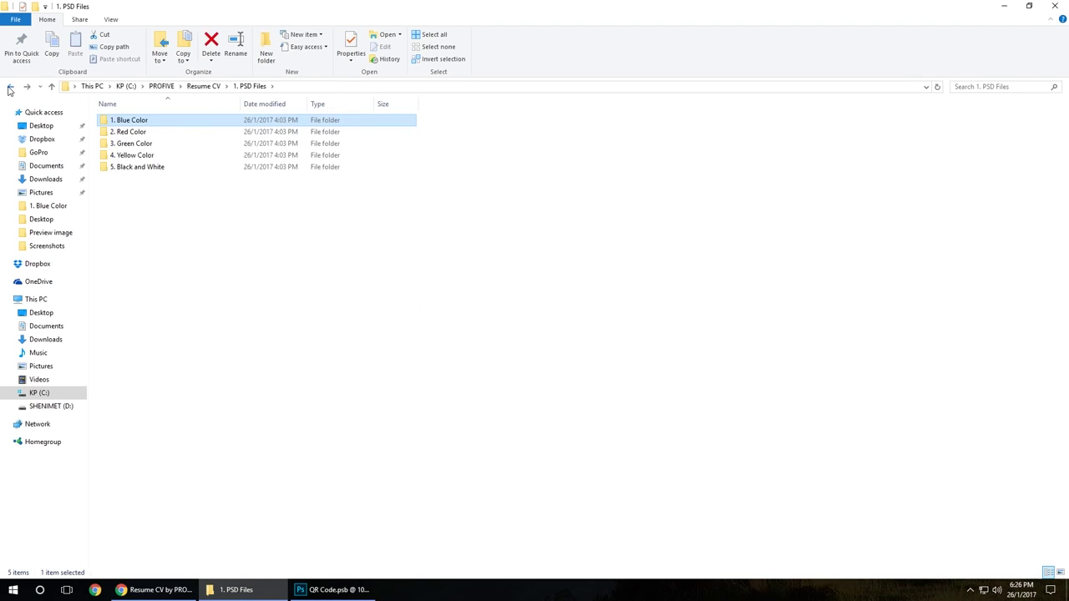
pyautogui.click(10, 89)
# Open Help File.pdf and scroll to its section on changing the QR code with qoqr.me.
pyautogui.doubleClick(122, 156)
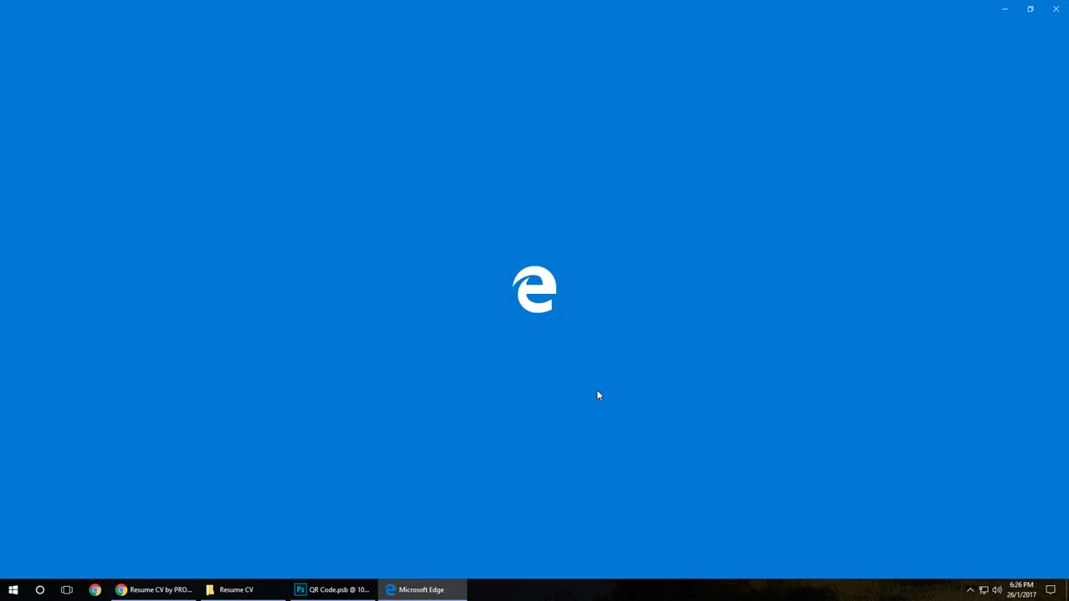
pyautogui.scroll(-1, 1067, 153)
pyautogui.scroll(-3, 1067, 153)
pyautogui.scroll(3, 1061, 217)
pyautogui.scroll(-6, 1054, 289)
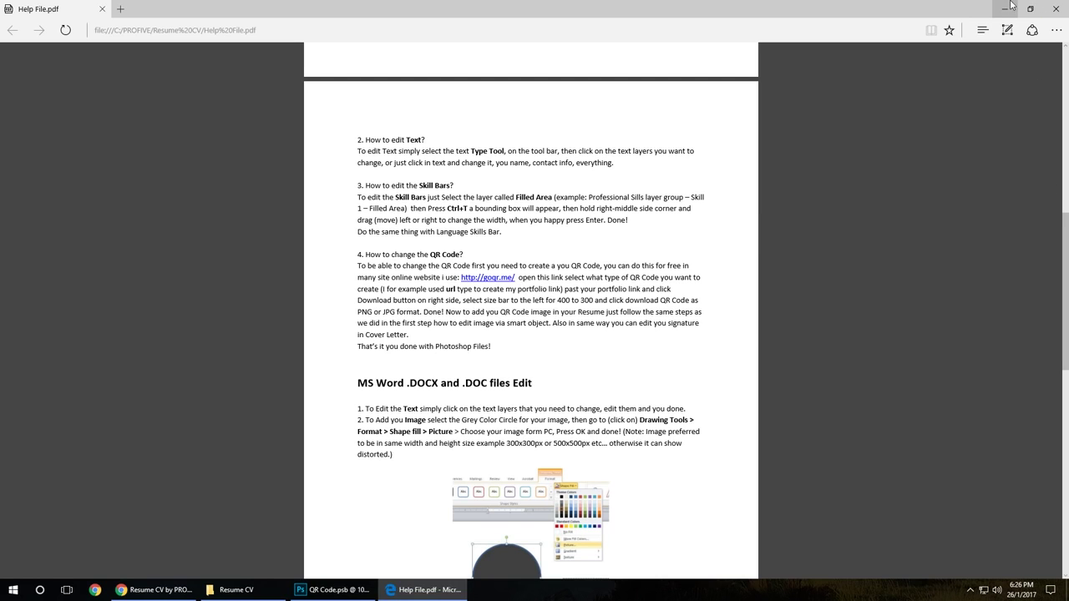
# Close the help PDF and, back in Photoshop, close the QR Code.psb document.
pyautogui.click(1056, 8)
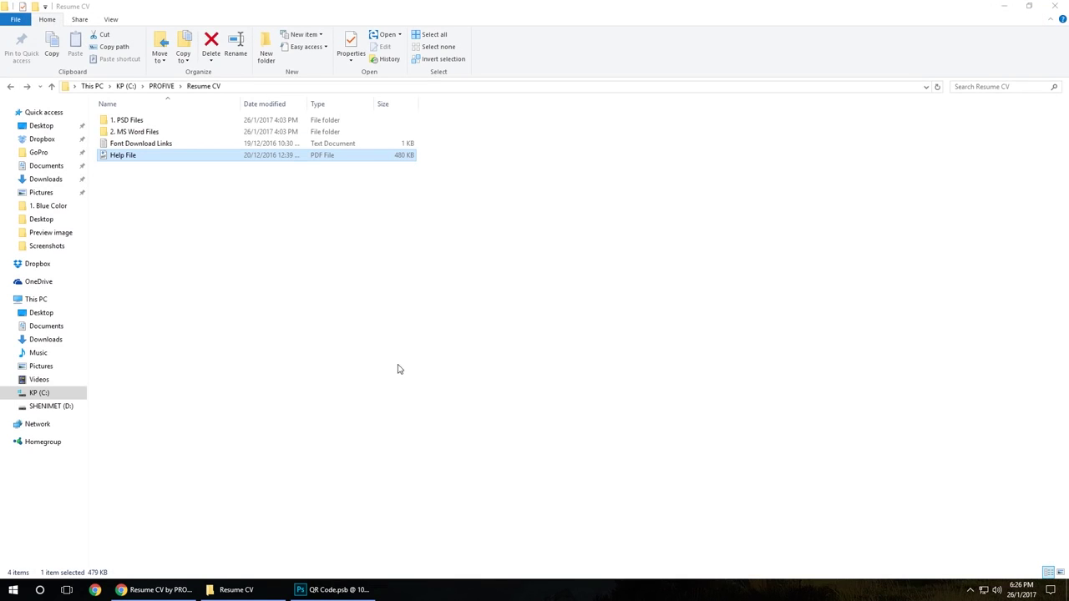
pyautogui.click(361, 592)
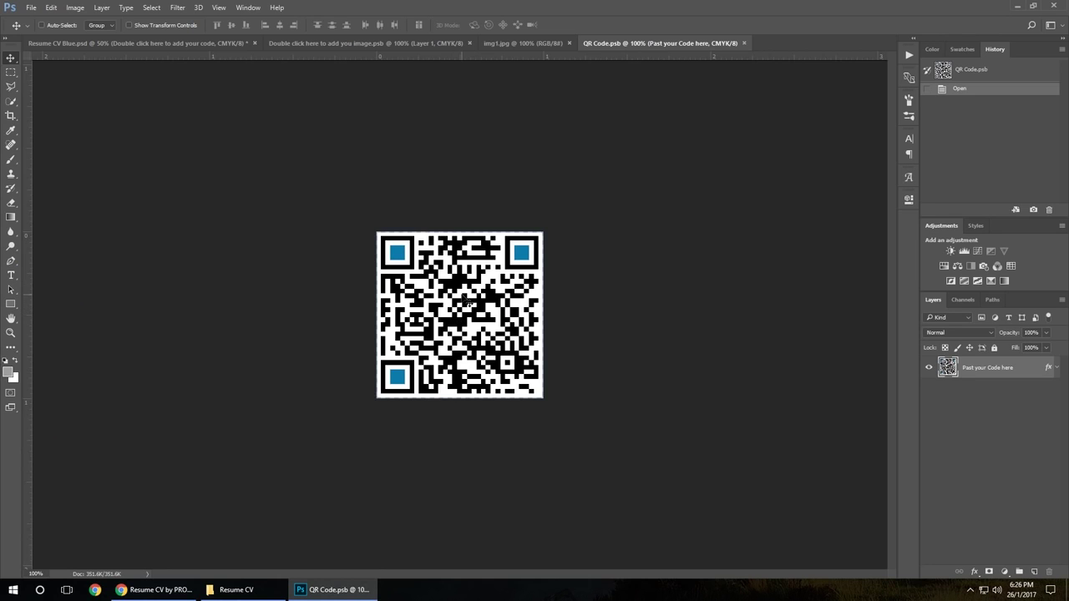
pyautogui.click(744, 42)
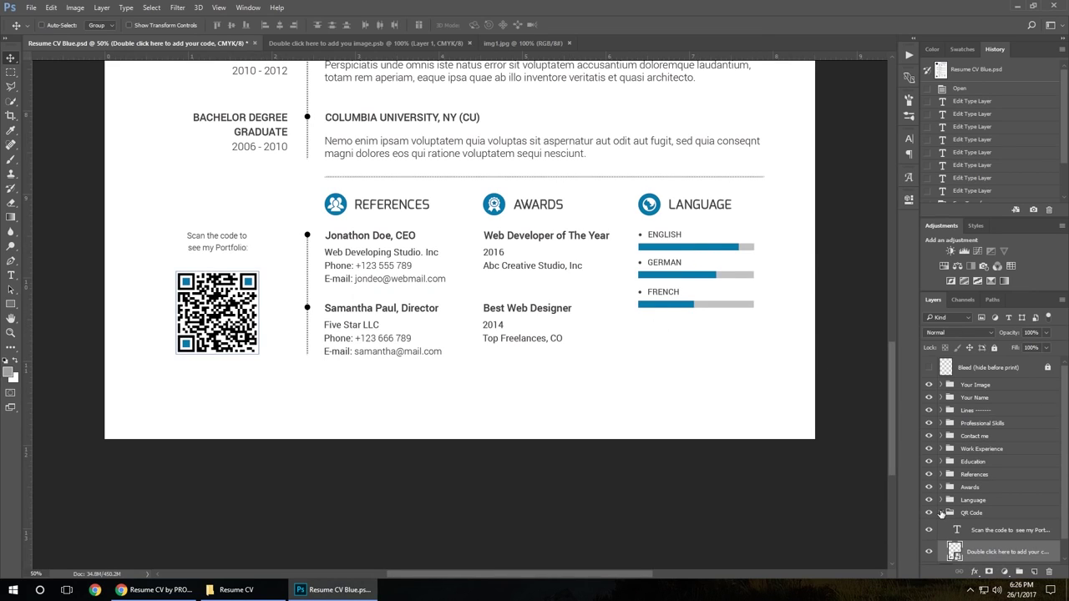
# Resize the Language 1 English Filled Area bar to about 94% width with Free Transform.
pyautogui.click(943, 513)
pyautogui.click(942, 500)
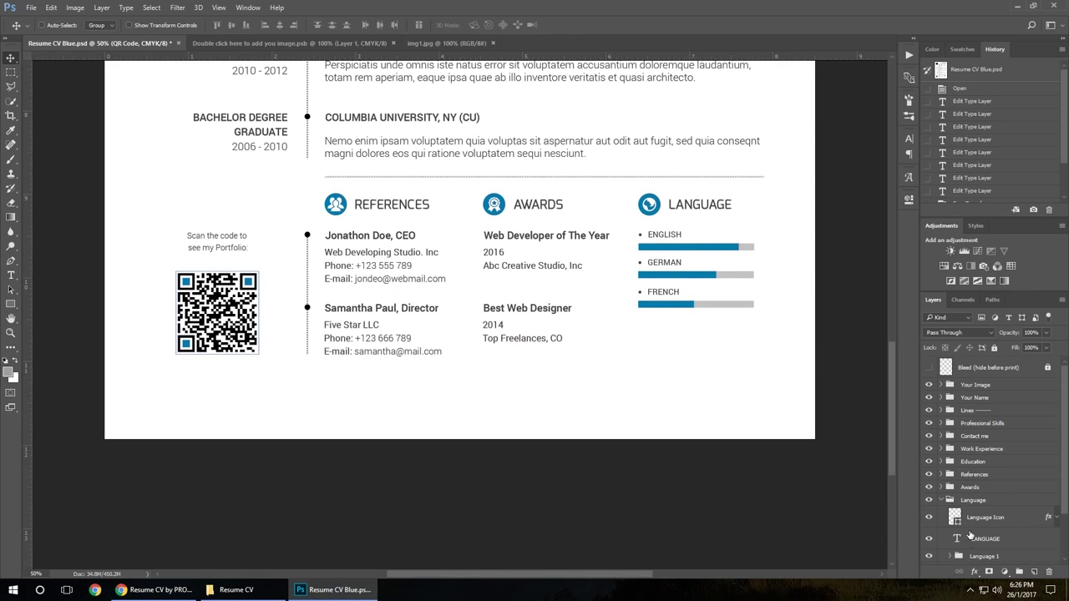
pyautogui.click(950, 556)
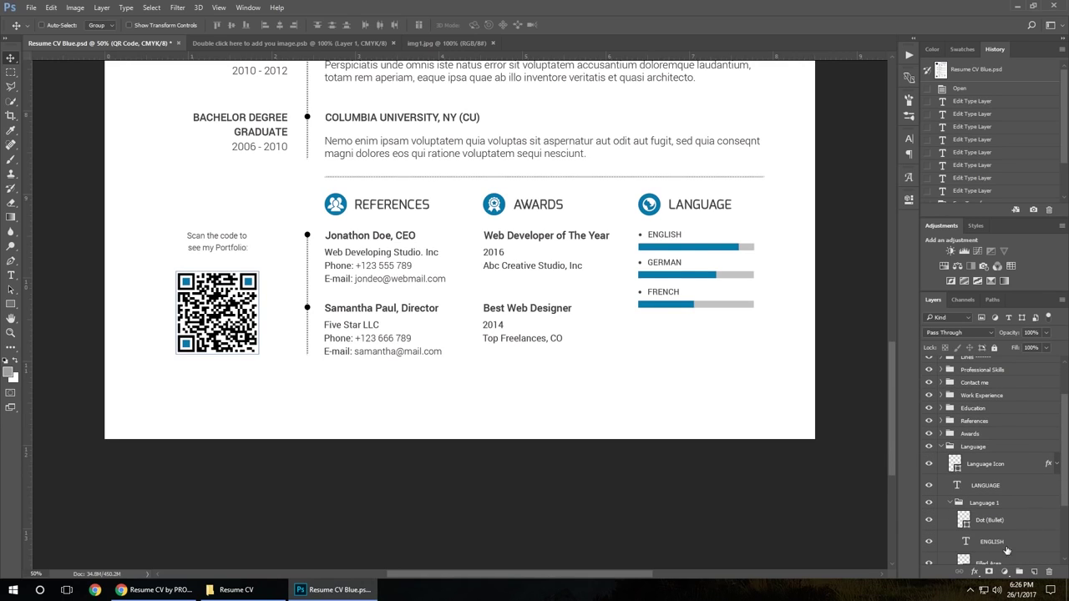
pyautogui.scroll(-2, 1013, 527)
pyautogui.click(1010, 511)
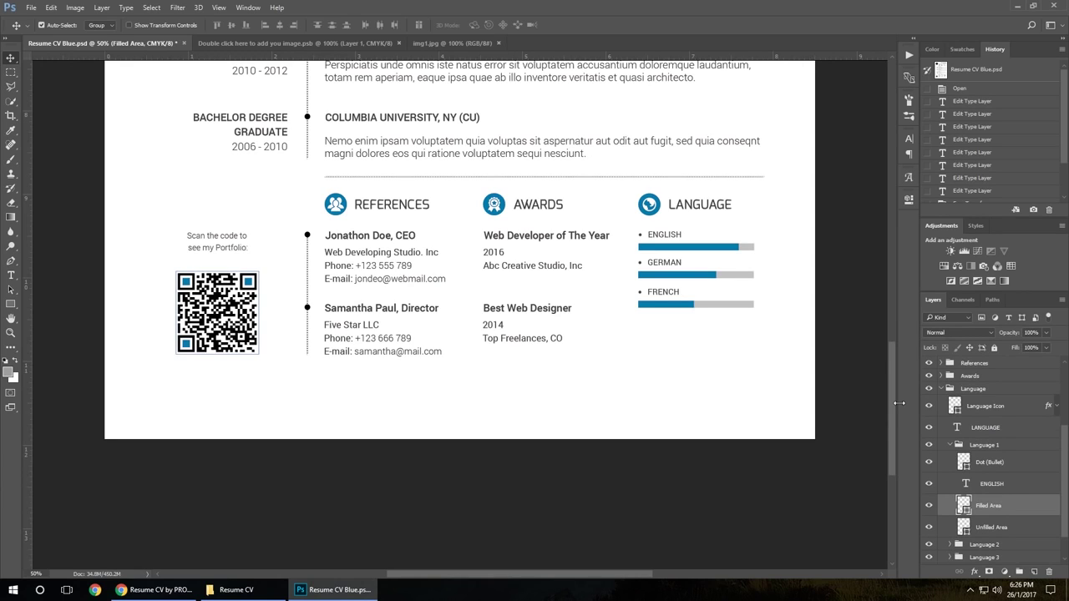
pyautogui.hotkey('ctrl', 't')
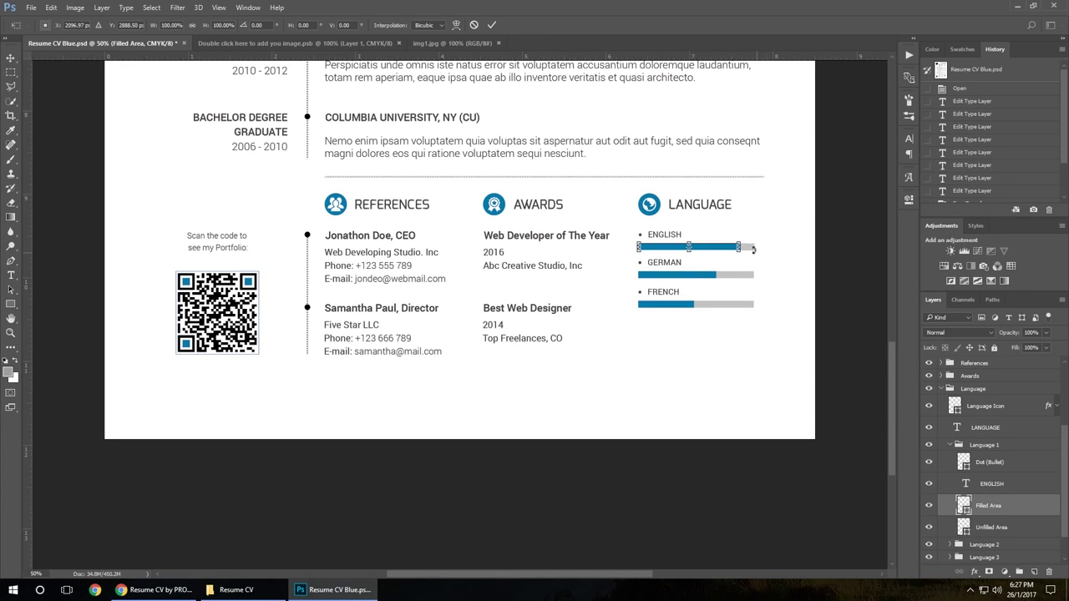
pyautogui.moveTo(740, 246); pyautogui.dragTo(731, 243)
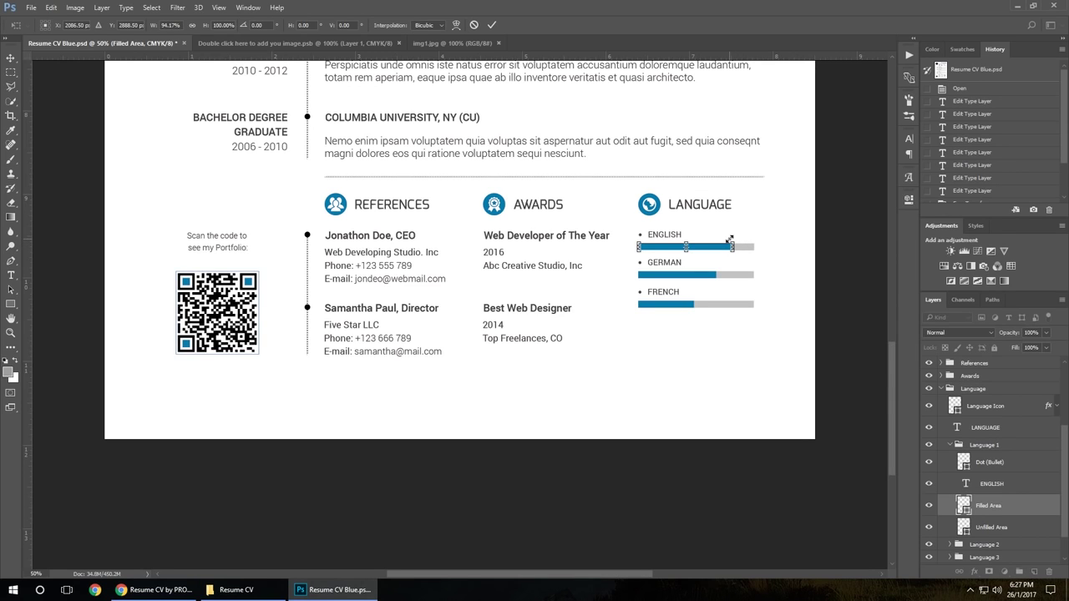
pyautogui.press('Return')
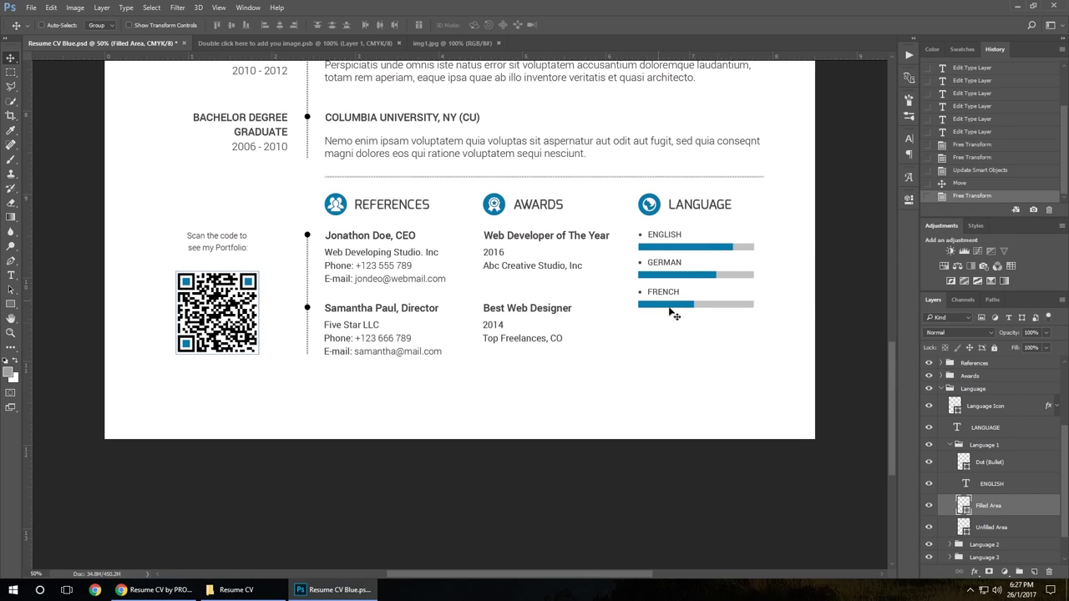
# Close the img1.jpg and placeholder image documents, leaving only the resume open.
pyautogui.moveTo(891, 339); pyautogui.dragTo(902, 204)
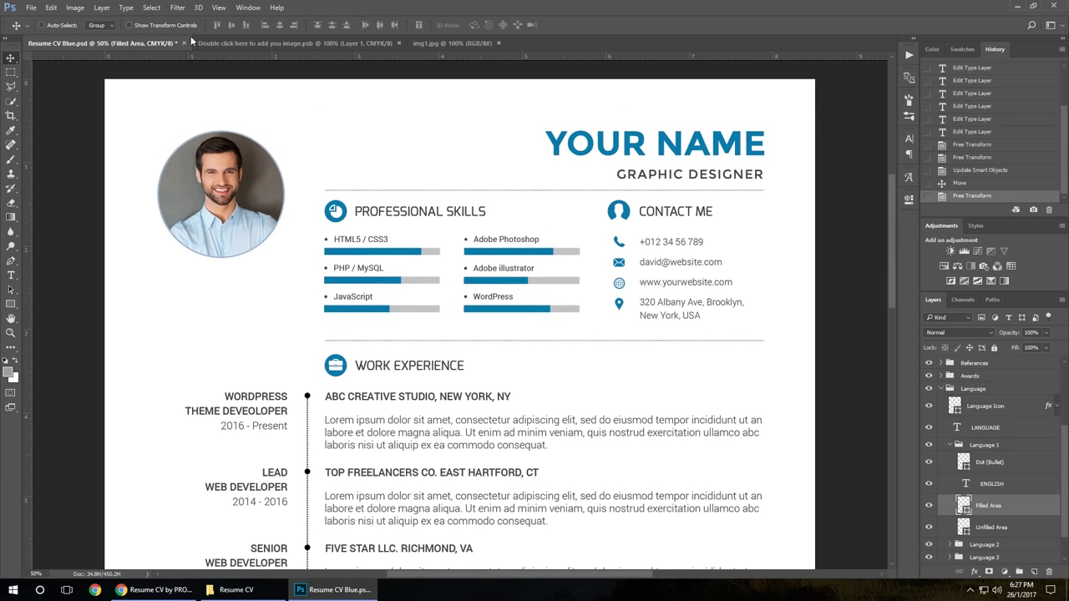
pyautogui.click(499, 42)
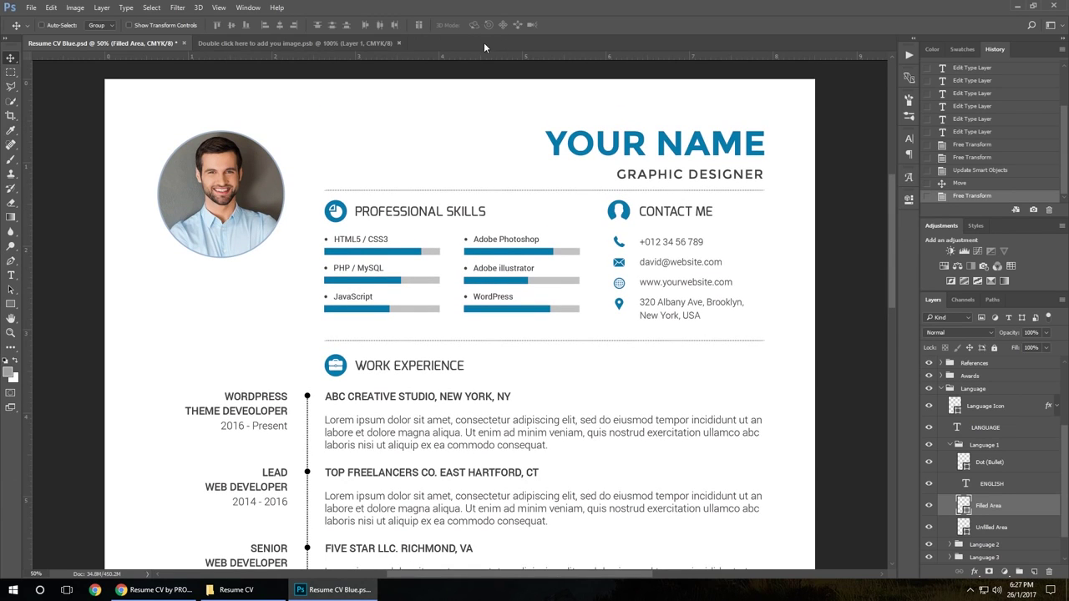
pyautogui.click(398, 42)
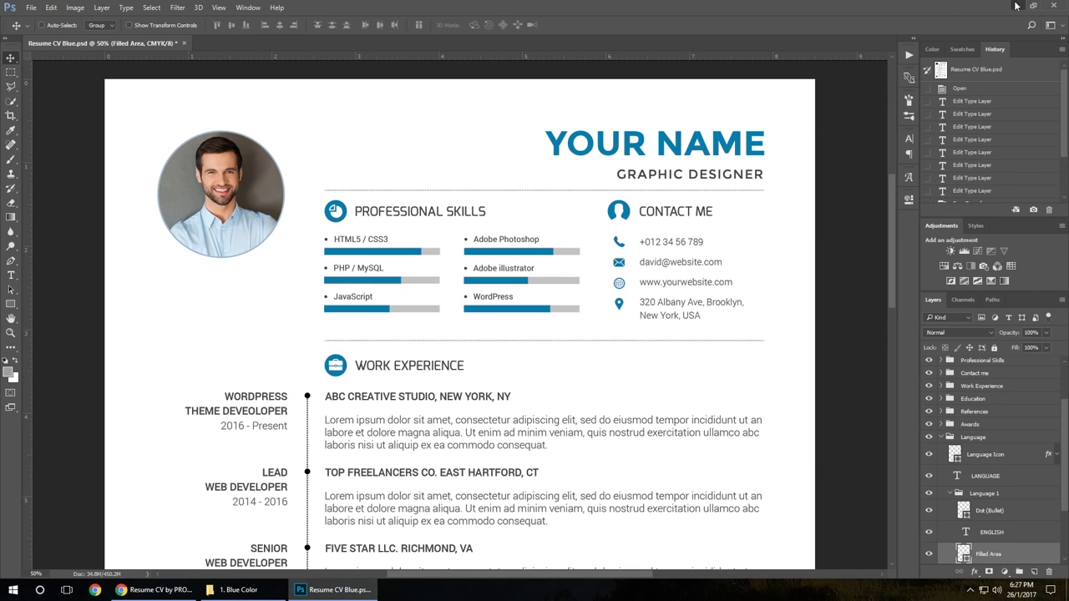
# Open 1. Resume CV Blue from the 2. MS Word Files > 1. DOCX folder.
pyautogui.click(1015, 6)
pyautogui.click(10, 87)
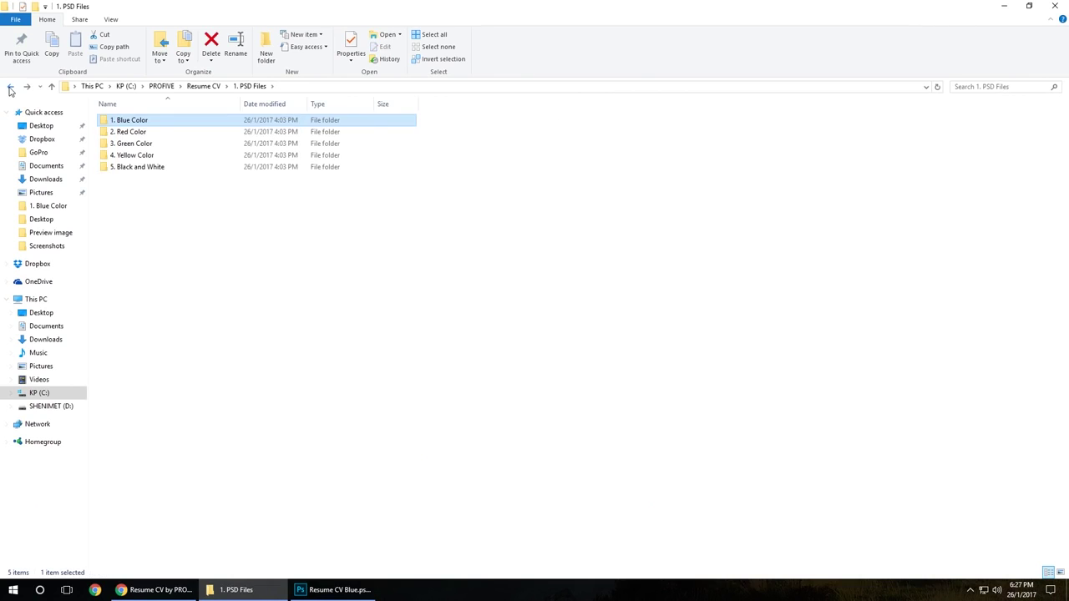
pyautogui.click(10, 89)
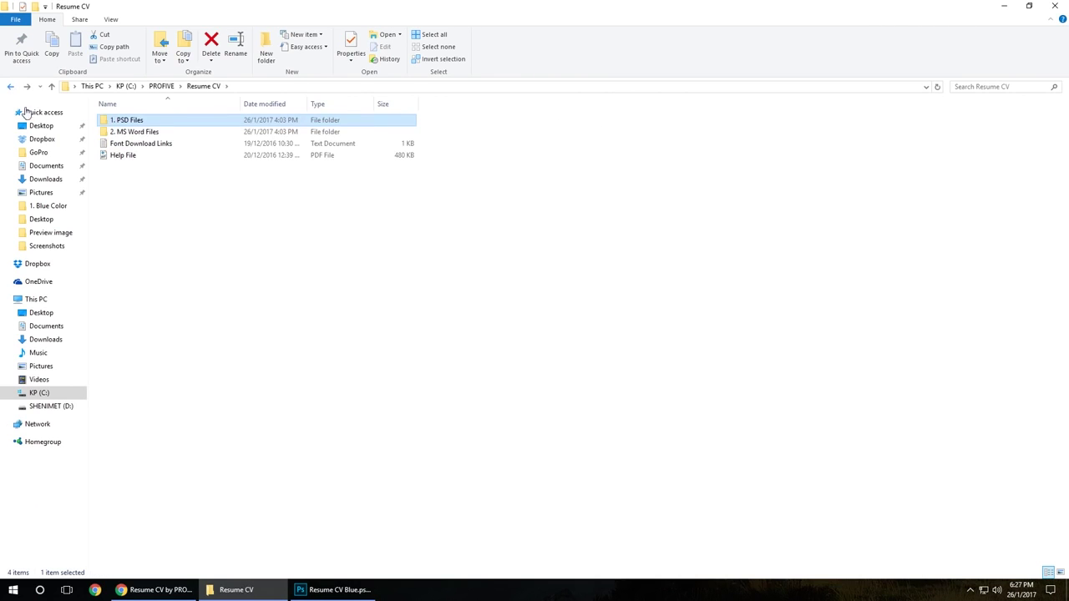
pyautogui.doubleClick(140, 136)
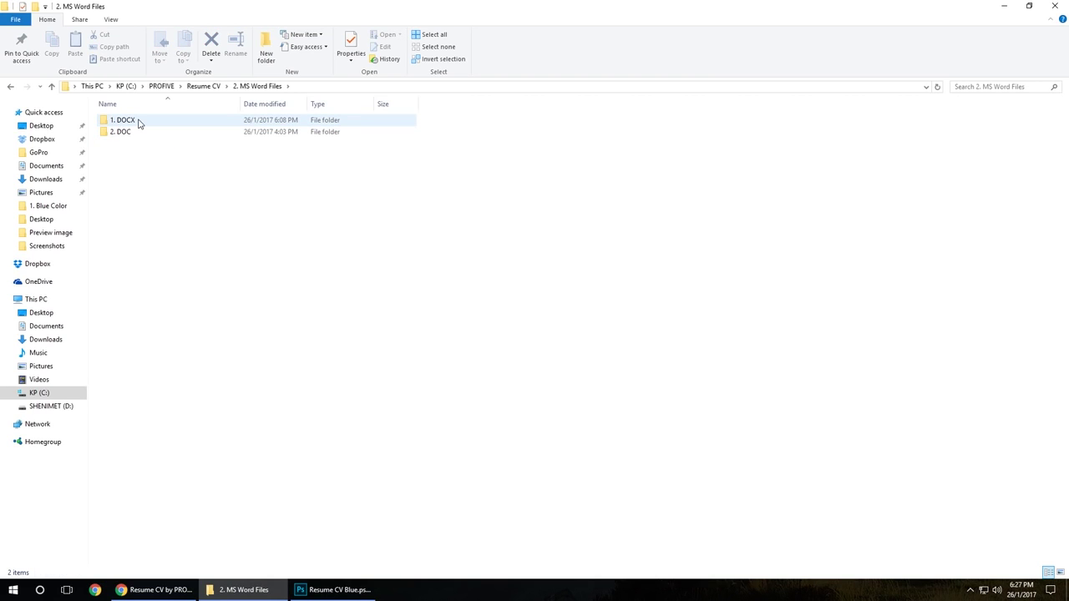
pyautogui.doubleClick(134, 124)
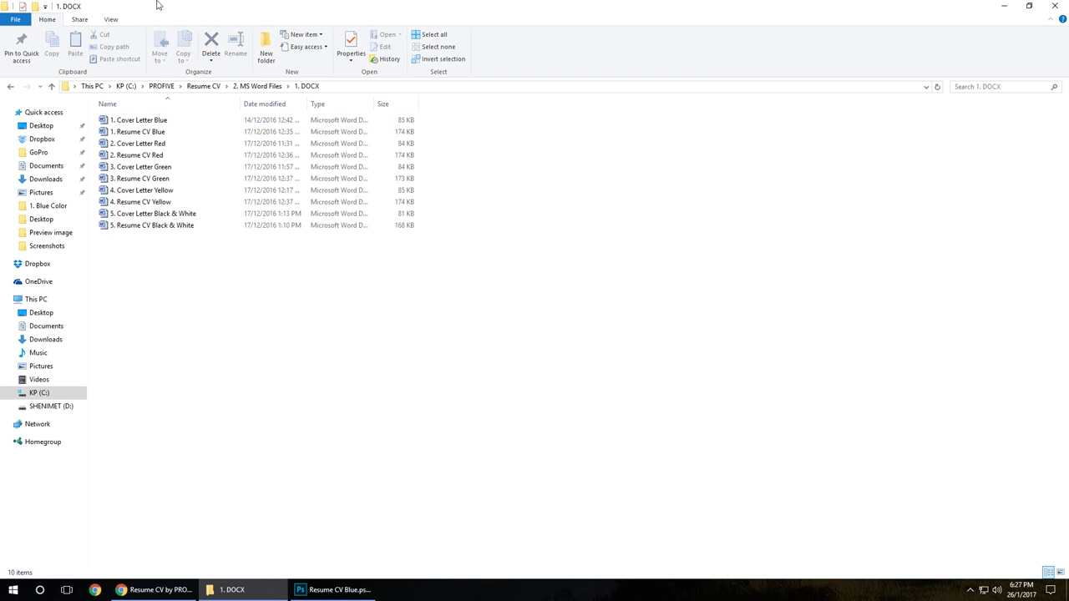
pyautogui.doubleClick(145, 133)
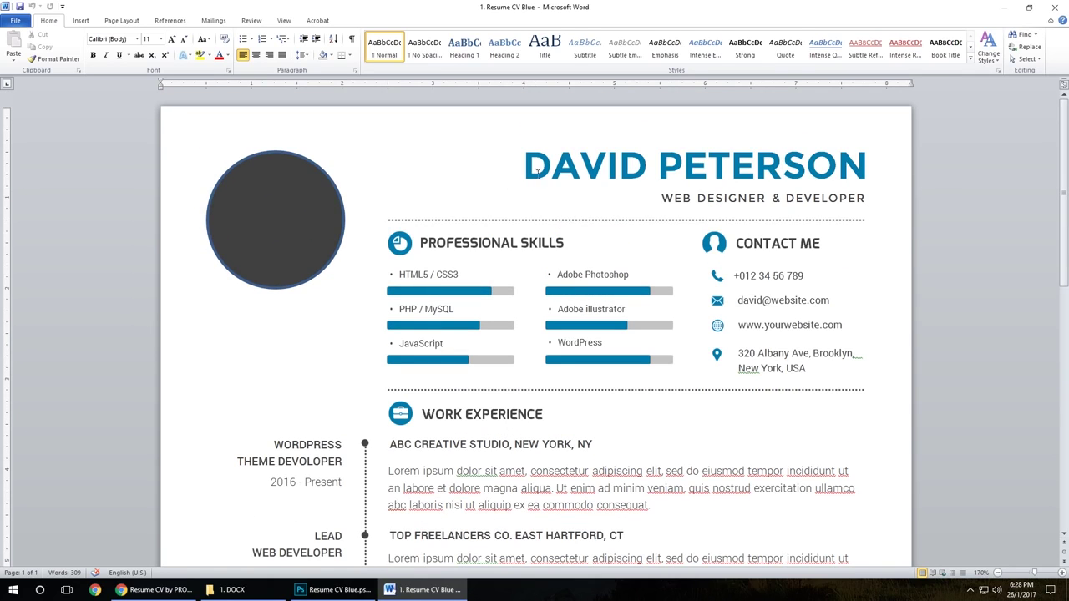
# Replace the DAVID PETERSON heading text with YOUR NAME.
pyautogui.click(581, 169)
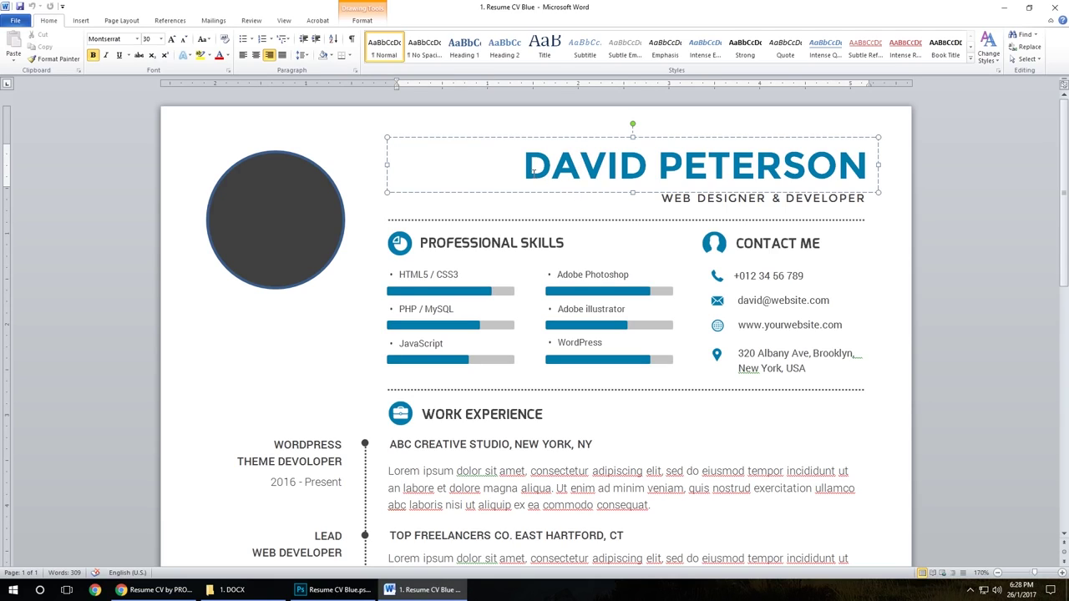
pyautogui.moveTo(527, 171); pyautogui.dragTo(879, 156)
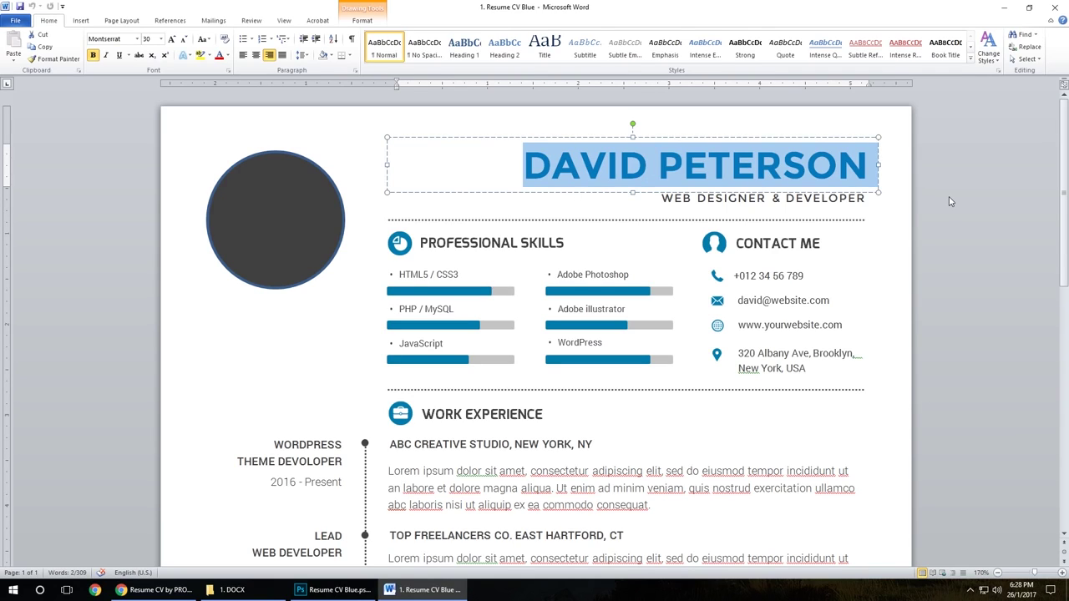
pyautogui.write('YOUR')
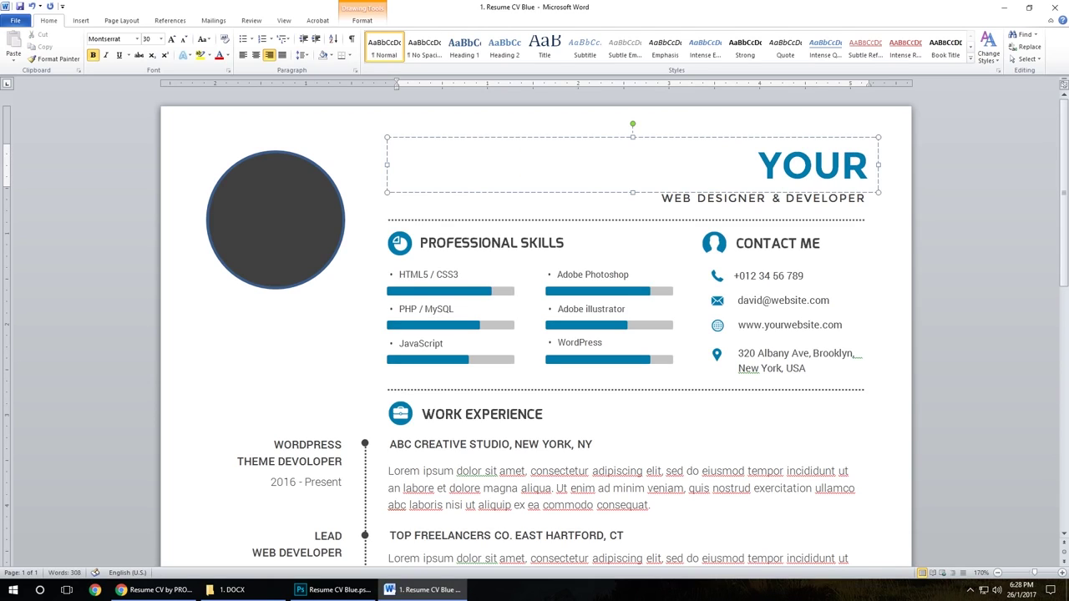
pyautogui.write(' NAME')
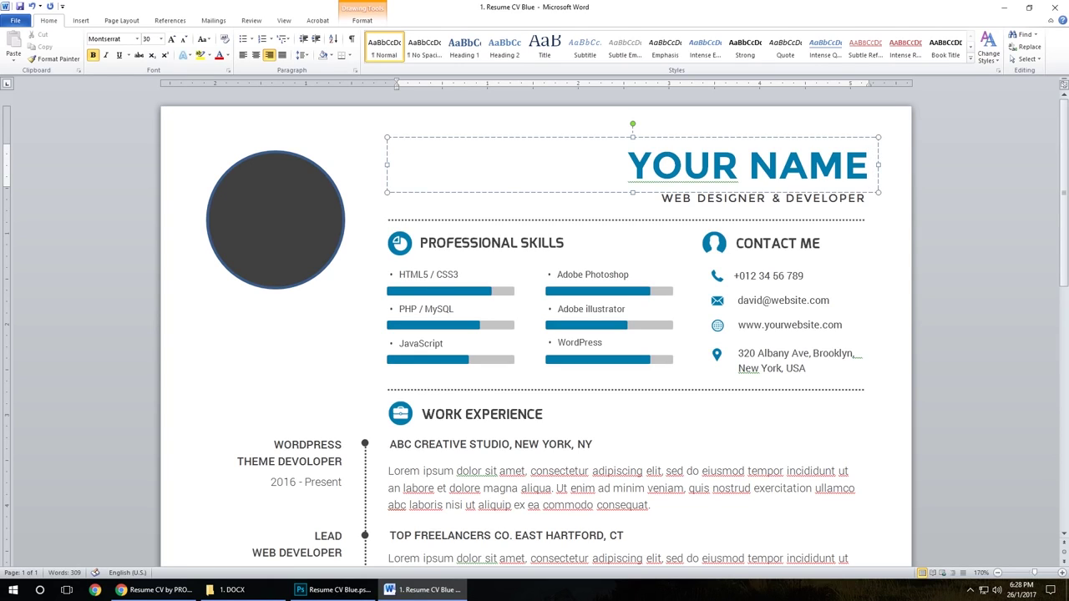
pyautogui.click(883, 261)
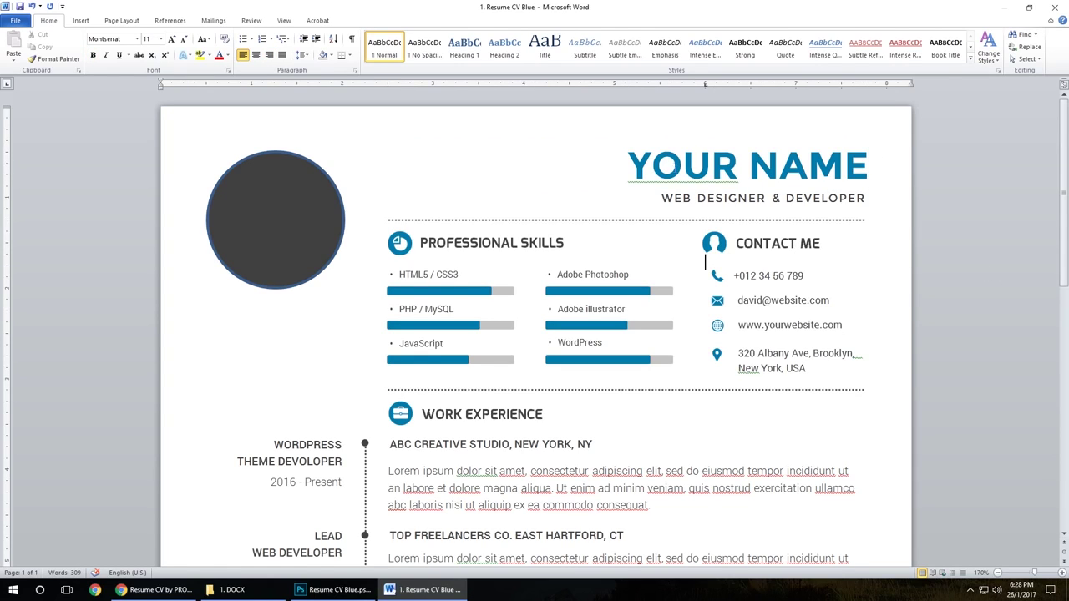
pyautogui.click(476, 292)
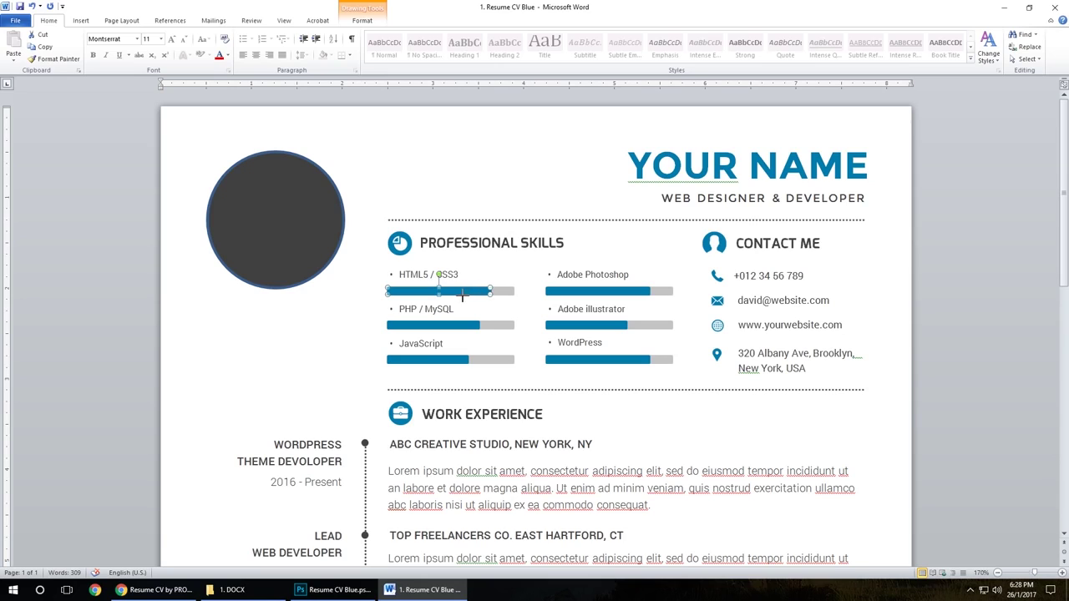
# Drag the HTML5 / CSS3 and Adobe Photoshop blue bar fills longer.
pyautogui.moveTo(490, 292); pyautogui.dragTo(500, 297)
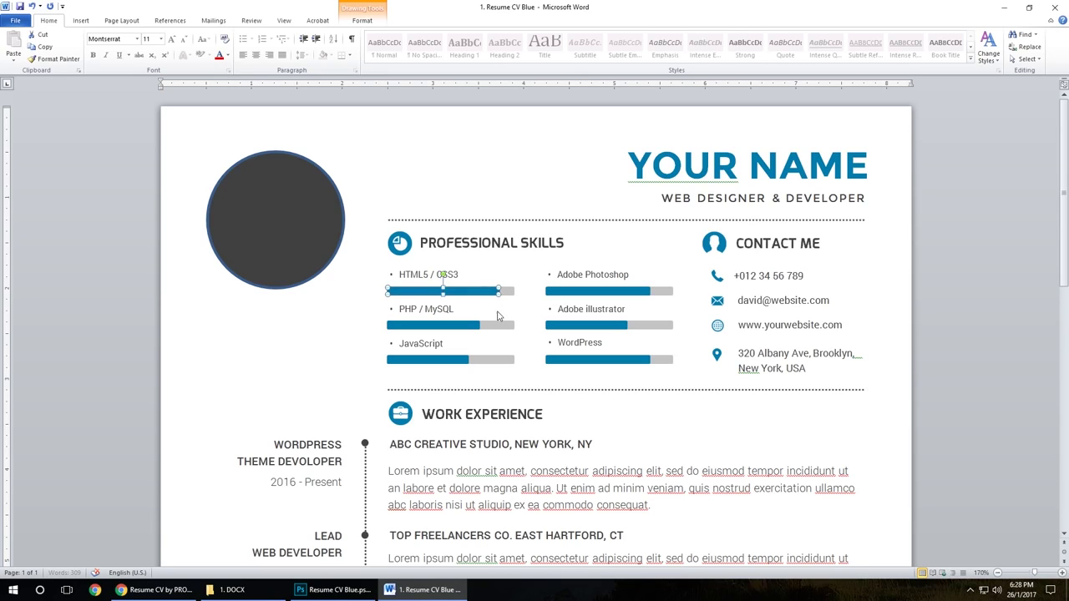
pyautogui.click(632, 294)
pyautogui.moveTo(627, 294); pyautogui.dragTo(657, 303)
pyautogui.click(373, 231)
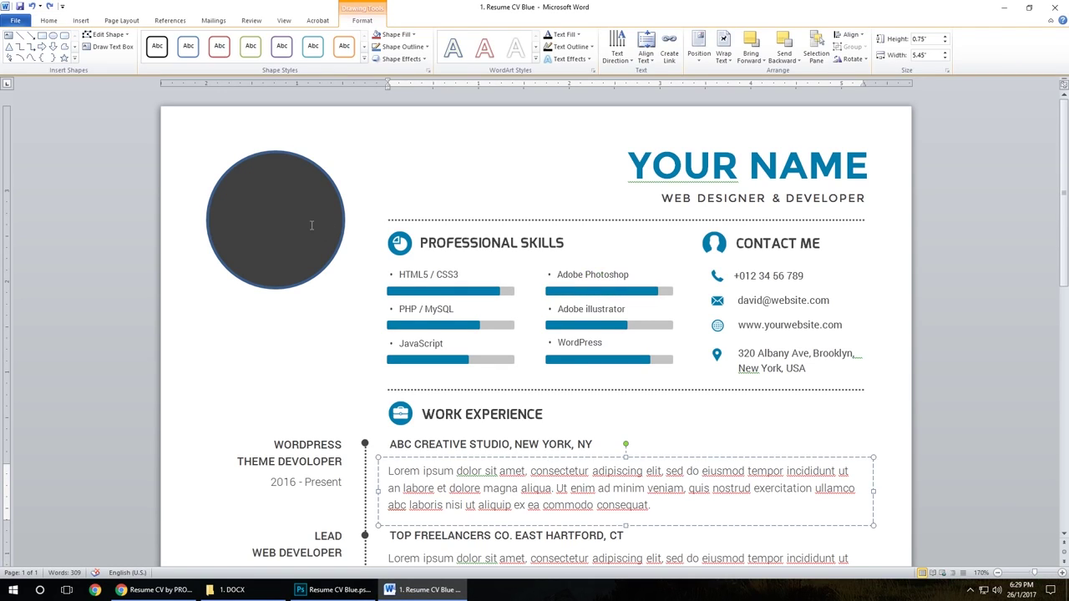
pyautogui.click(284, 221)
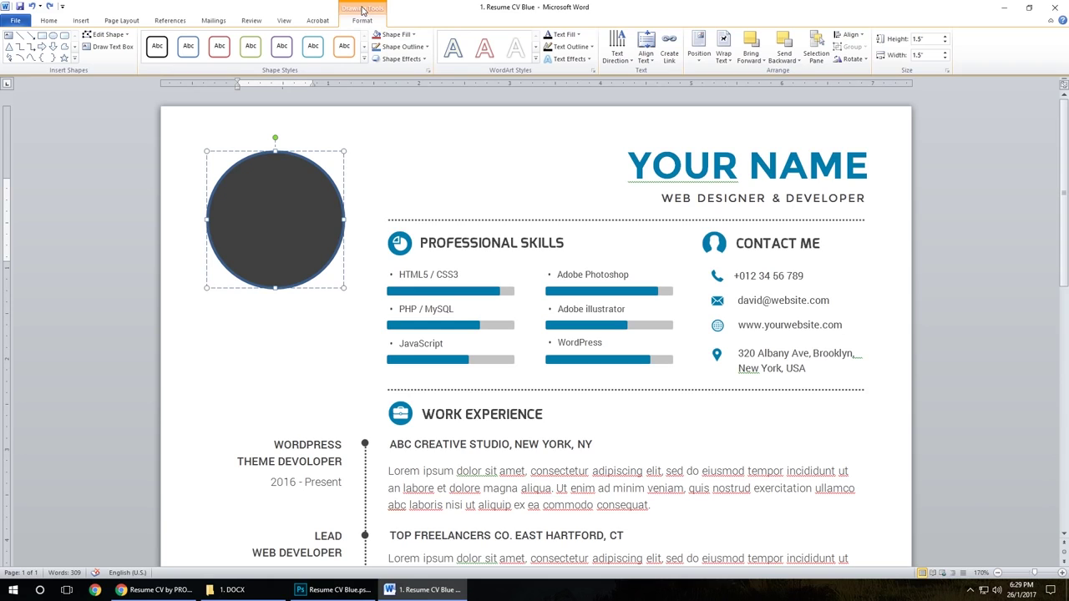
# Fill the profile circle with the img1 portrait using Shape Fill > Picture.
pyautogui.click(396, 35)
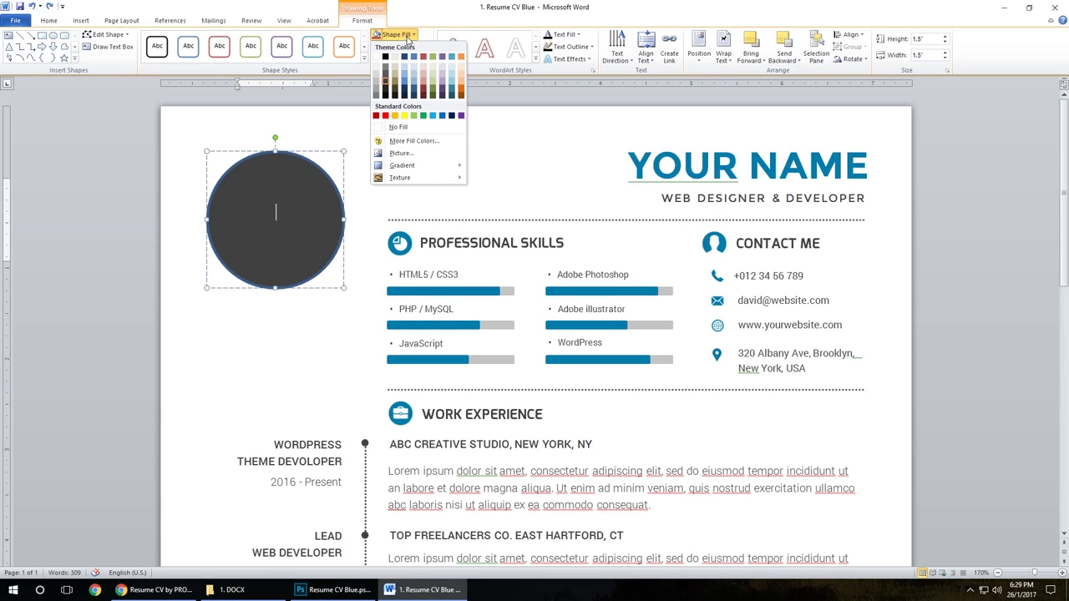
pyautogui.click(414, 155)
pyautogui.click(183, 213)
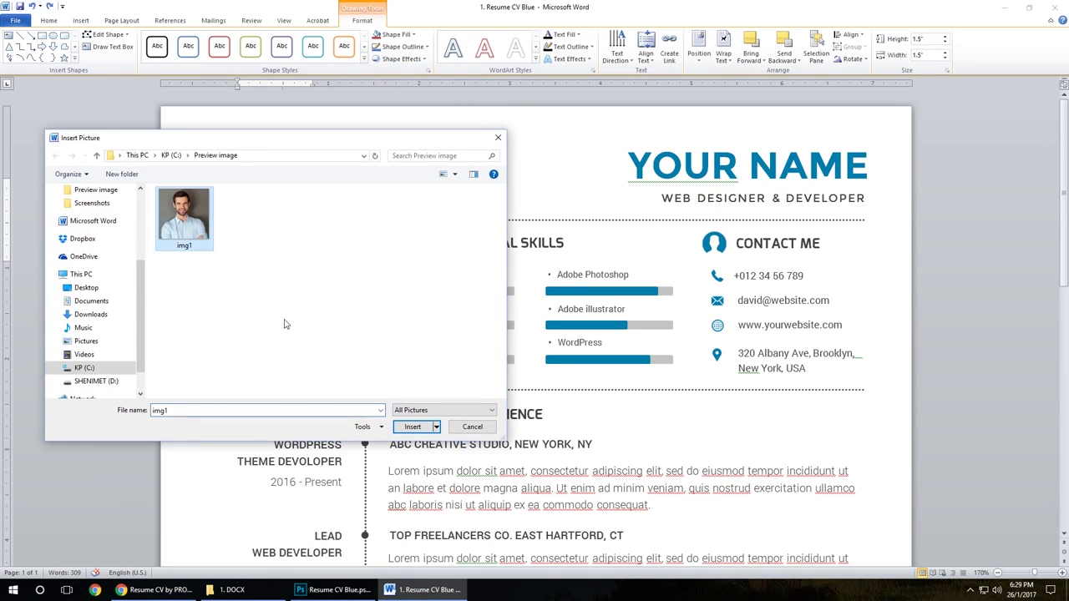
pyautogui.click(412, 429)
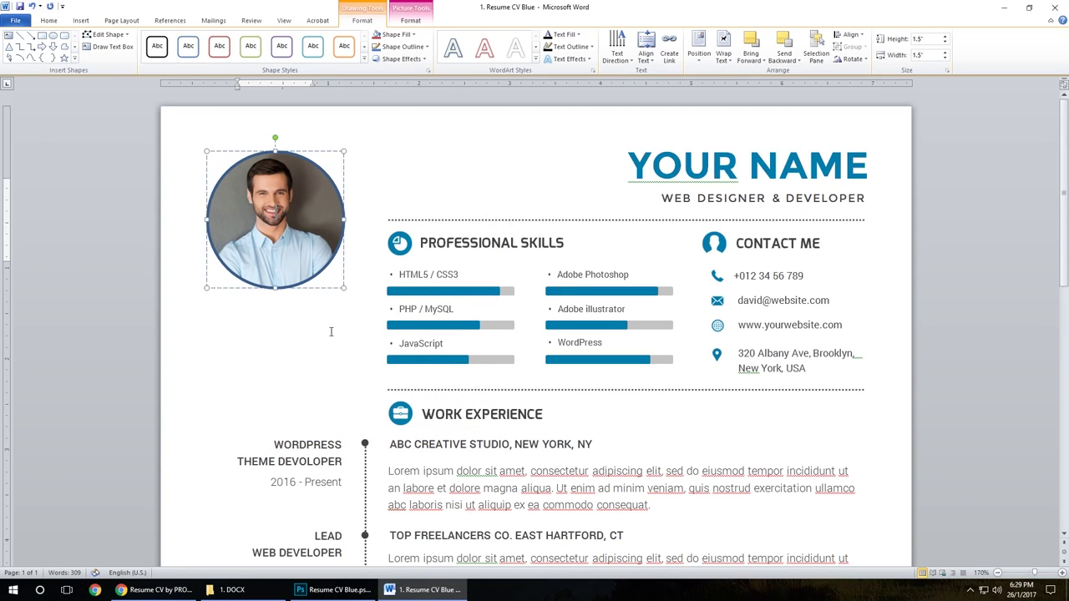
# Extend the ENGLISH bar's blue fill in the Language section nearly to its end.
pyautogui.click(752, 452)
pyautogui.scroll(-4, 752, 452)
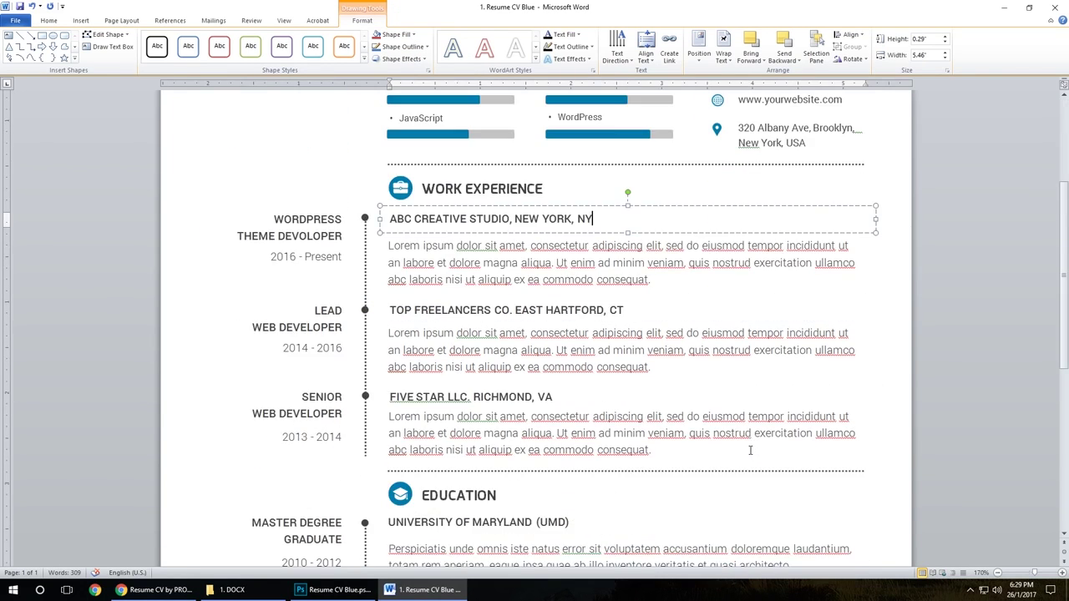
pyautogui.click(582, 280)
pyautogui.scroll(-7, 657, 352)
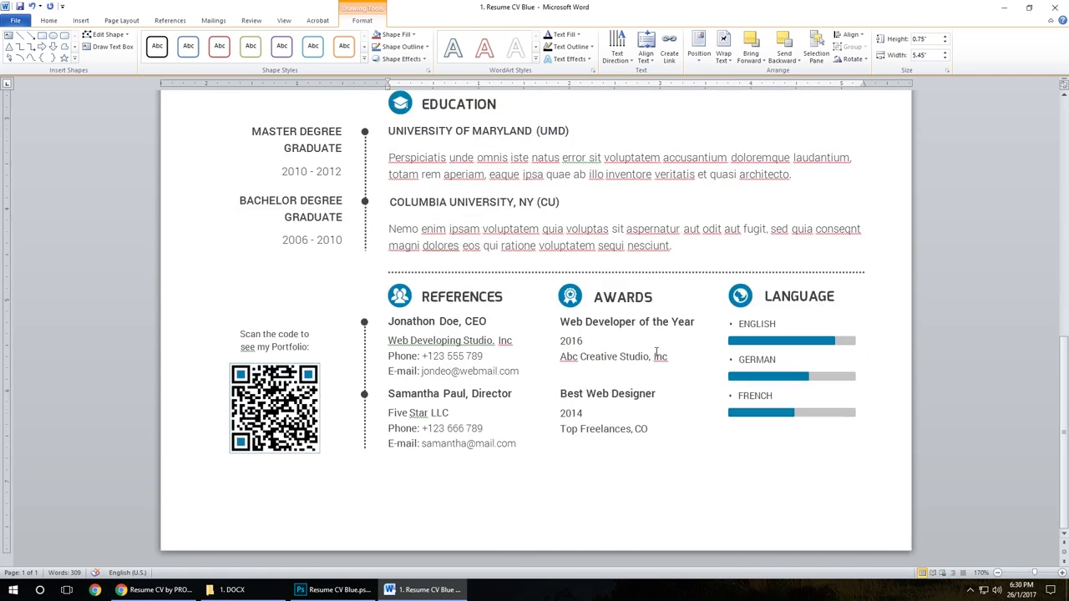
pyautogui.click(809, 340)
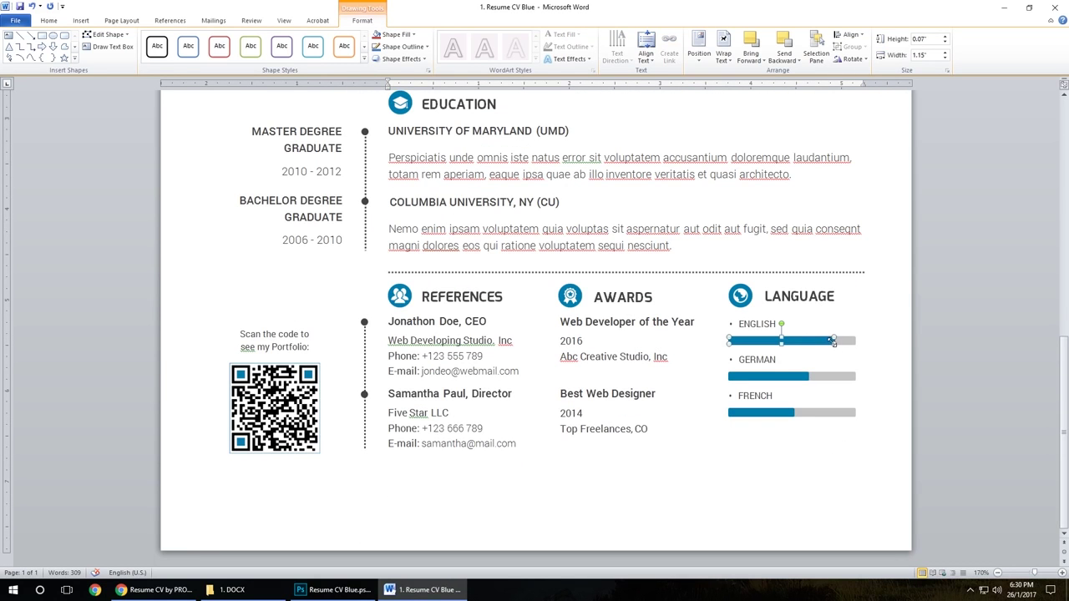
pyautogui.moveTo(816, 343); pyautogui.dragTo(841, 342)
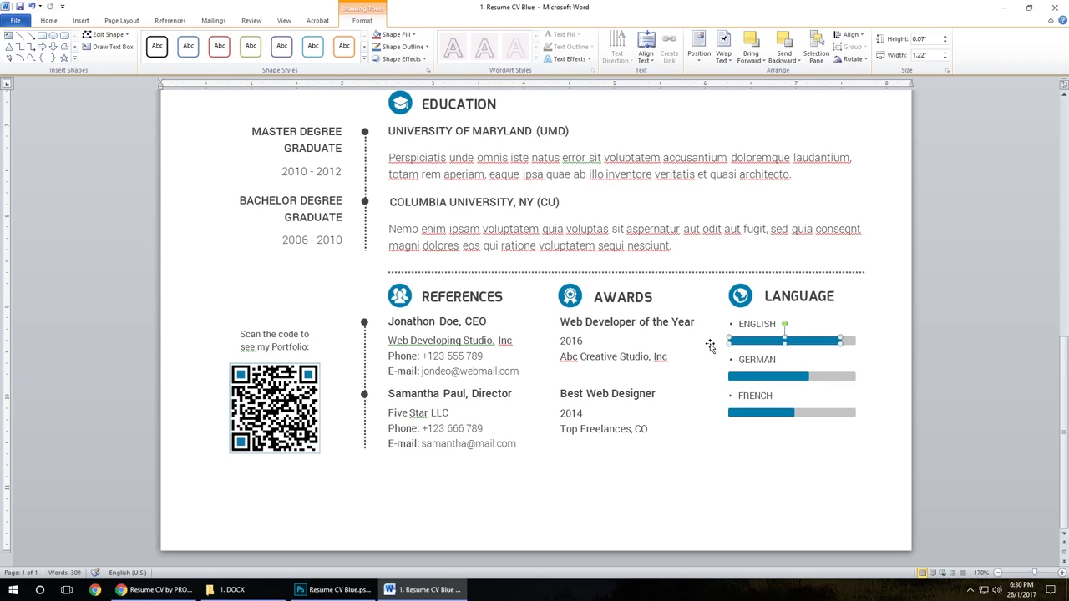
pyautogui.click(275, 405)
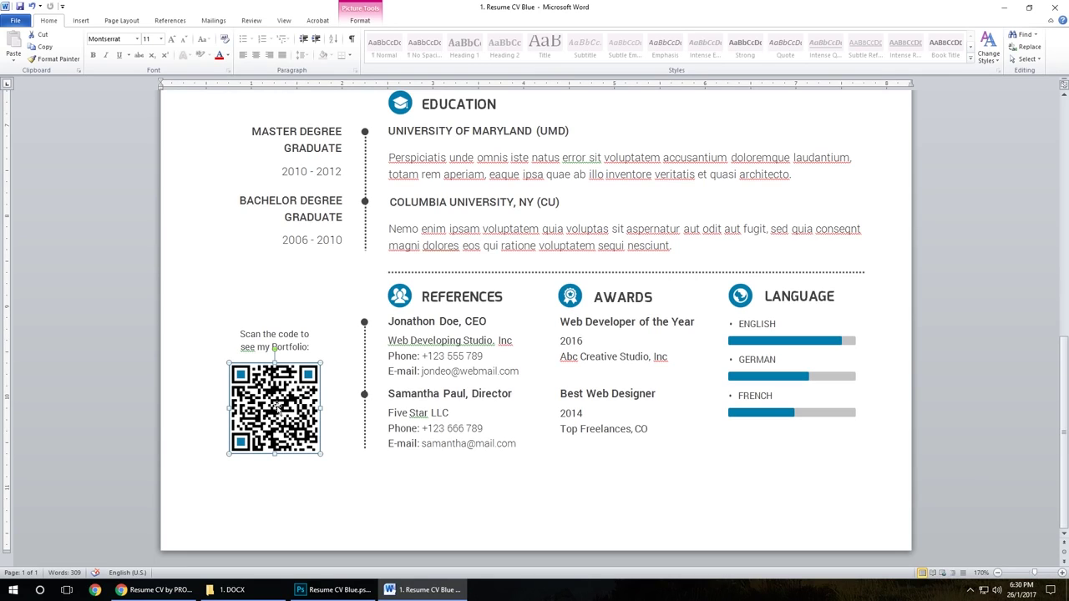
pyautogui.click(360, 19)
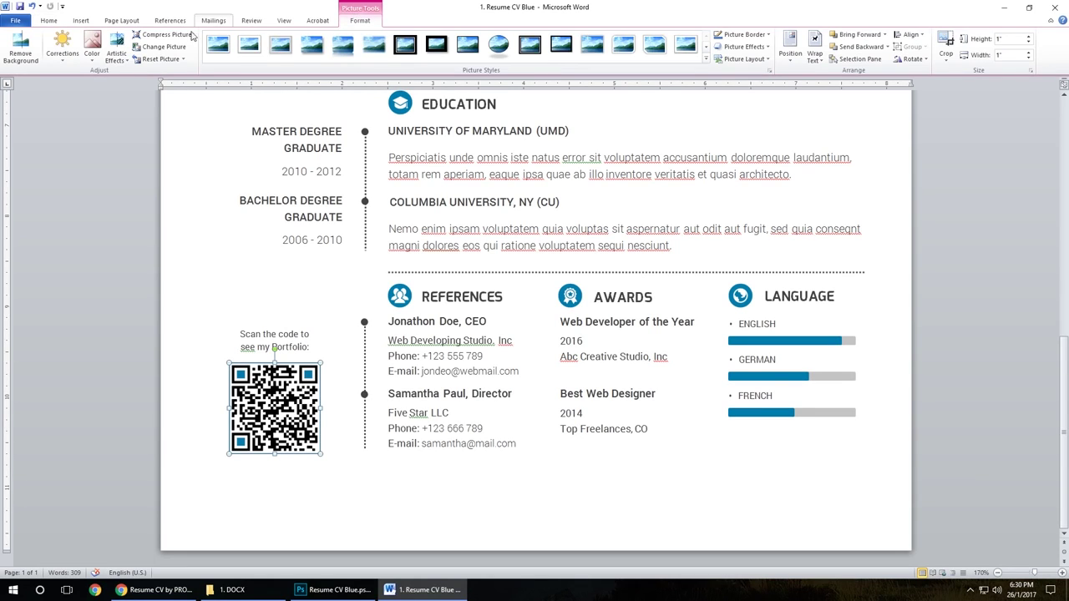
pyautogui.click(164, 47)
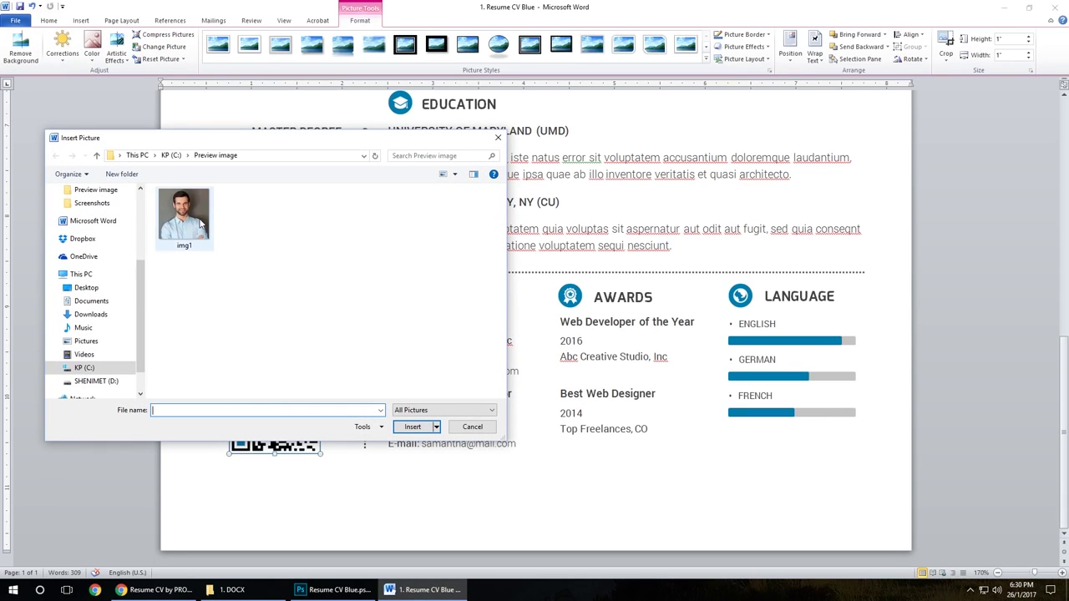
pyautogui.click(198, 223)
pyautogui.click(489, 429)
# Deselect the QR code picture and scroll through the finished resume to review it.
pyautogui.click(456, 396)
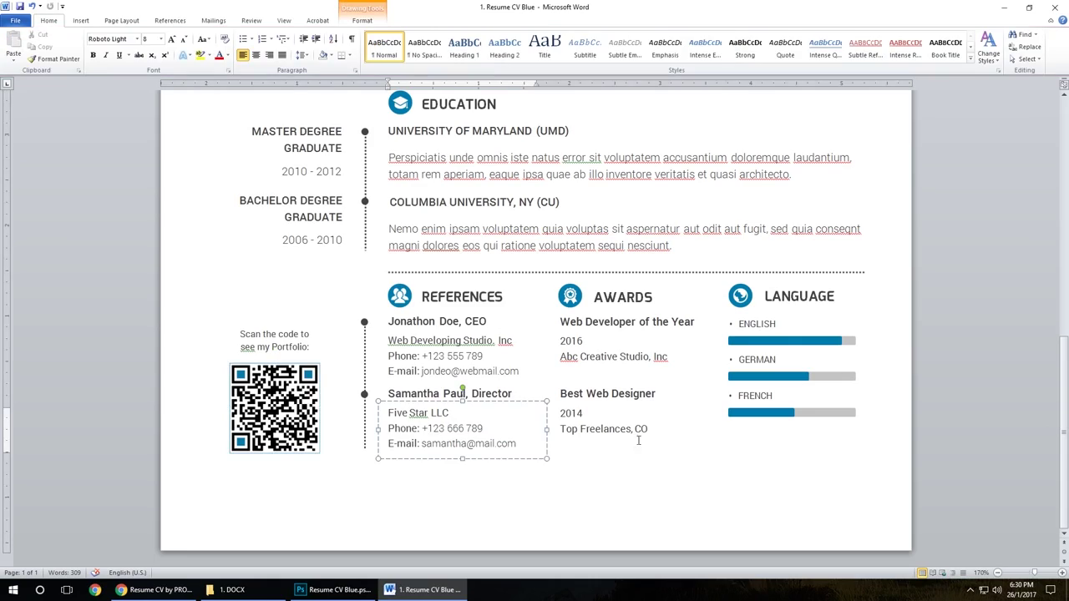
pyautogui.scroll(10, 456, 396)
pyautogui.scroll(-7, 663, 416)
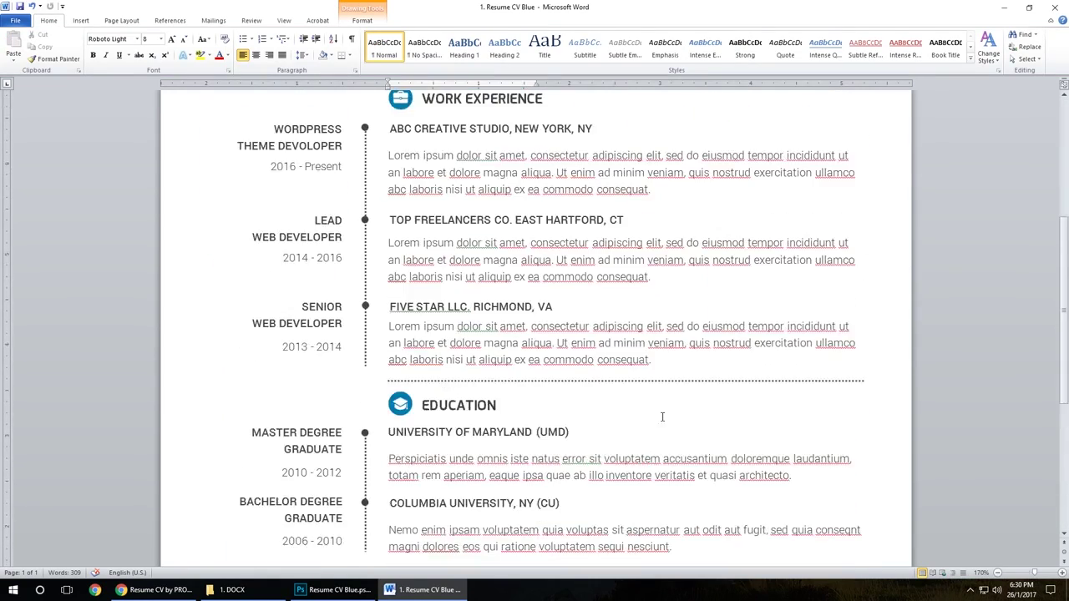
pyautogui.click(626, 456)
pyautogui.click(621, 490)
pyautogui.scroll(5, 620, 491)
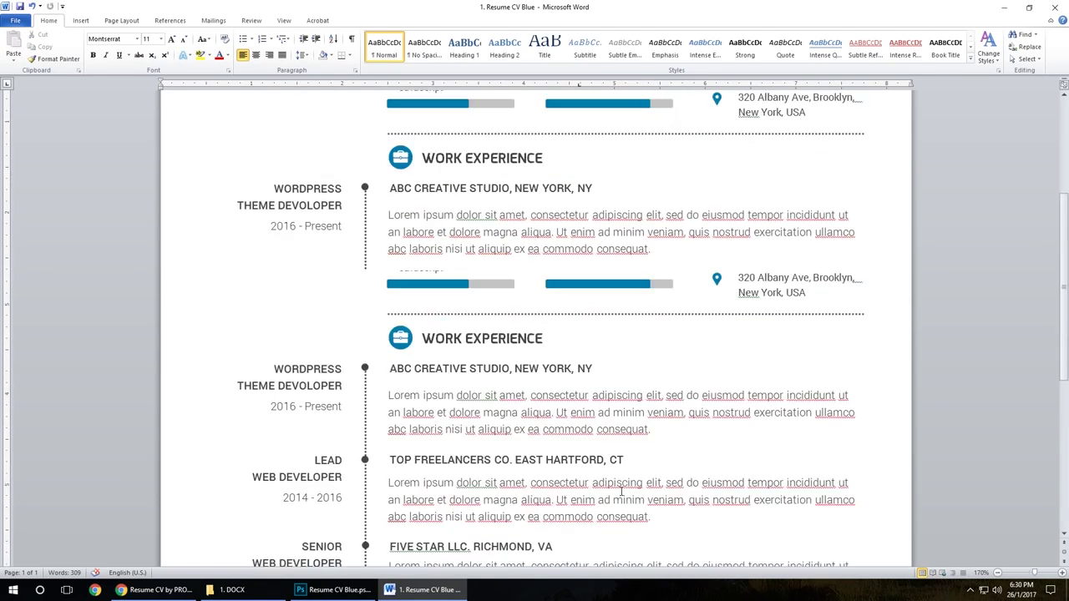